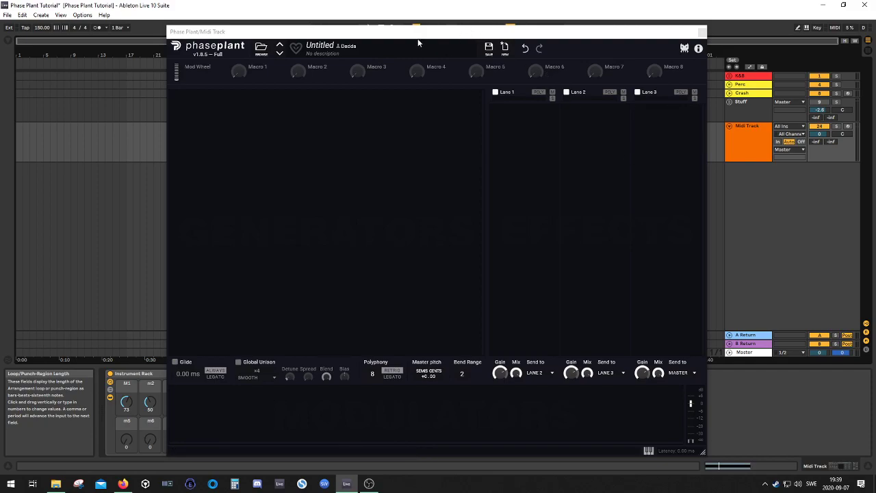
Add an Analog generator to the empty patch and set its waveform to sine
drag(417, 42, 469, 53)
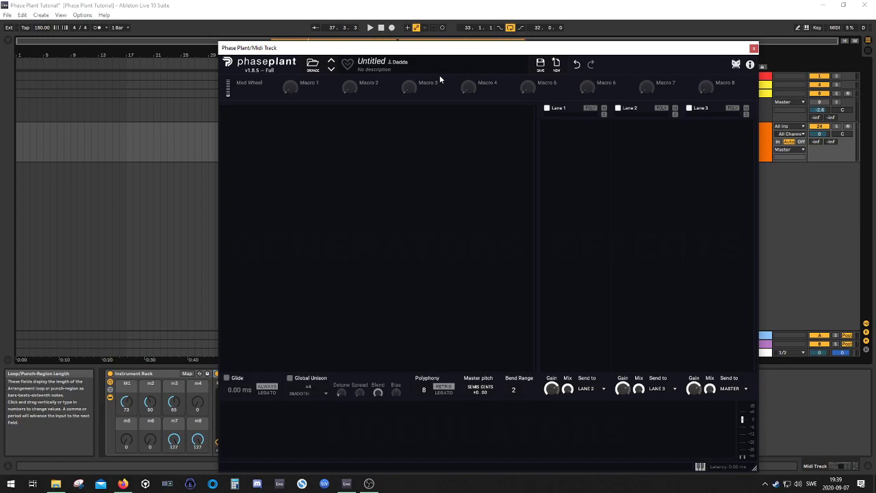
click(389, 134)
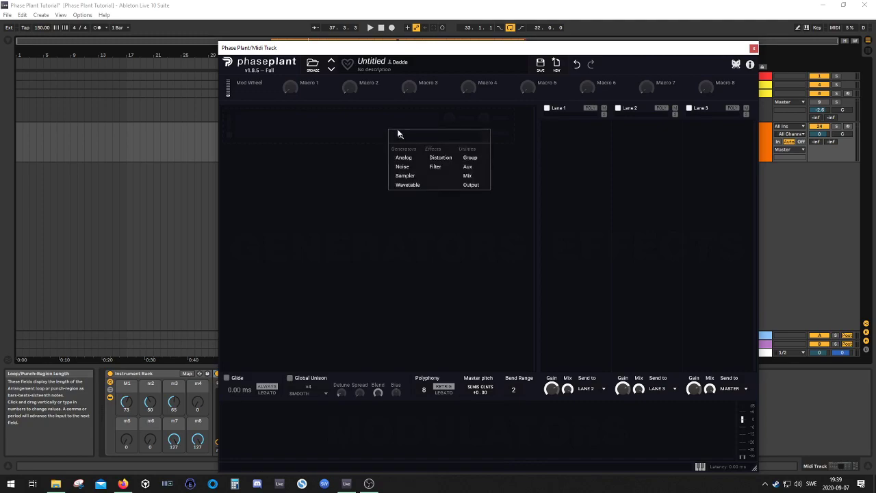
click(404, 158)
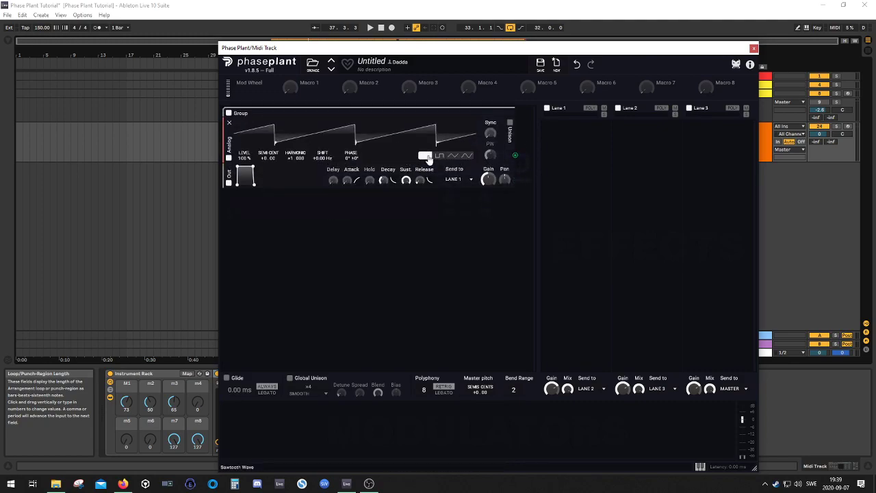
click(466, 157)
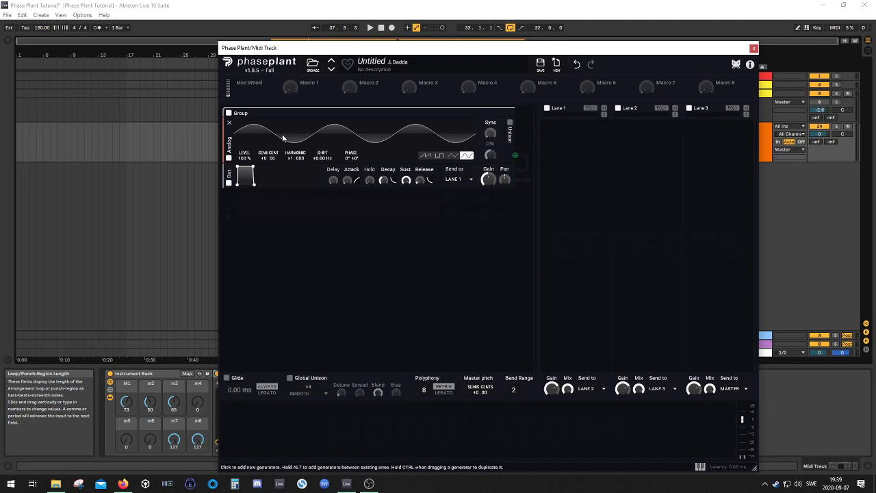
Add a Distortion effect directly beneath the Analog generator, ahead of the output, and set its type to Quantize
click(266, 220)
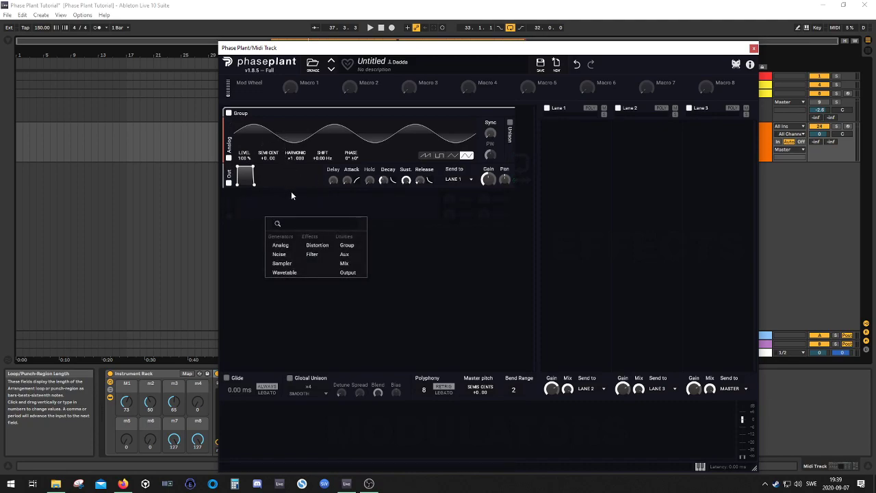
click(317, 245)
drag(229, 195, 228, 178)
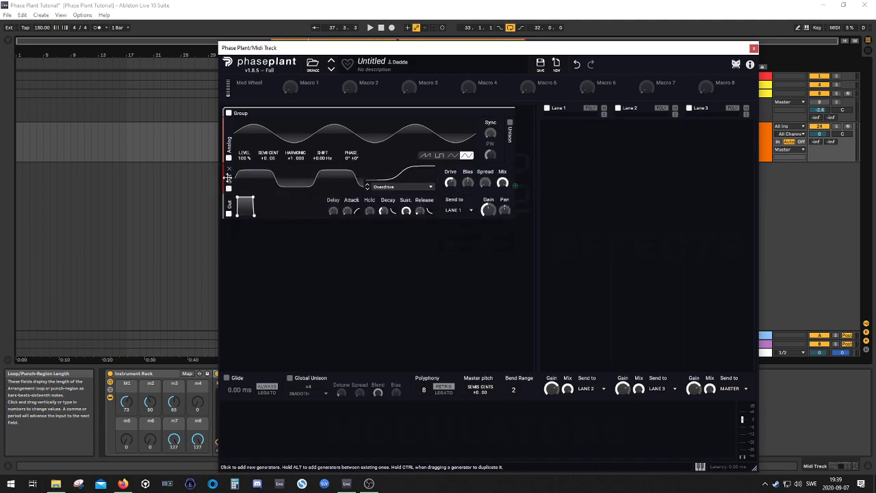
click(402, 187)
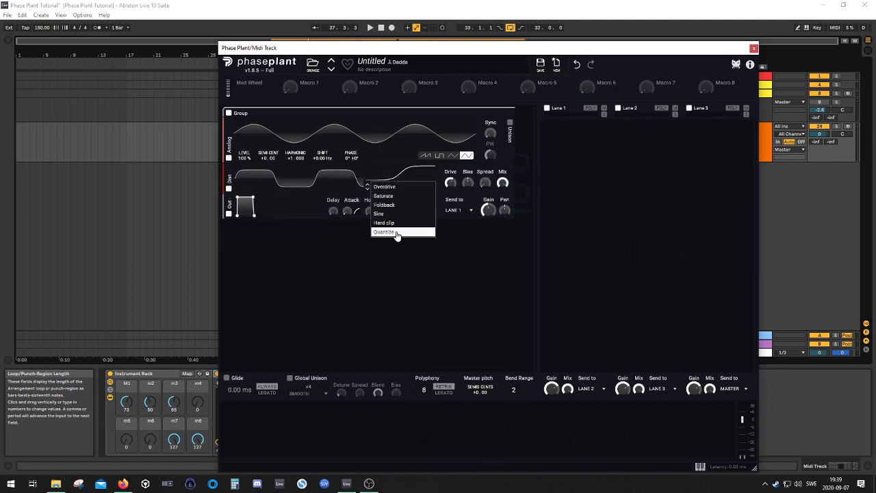
click(398, 232)
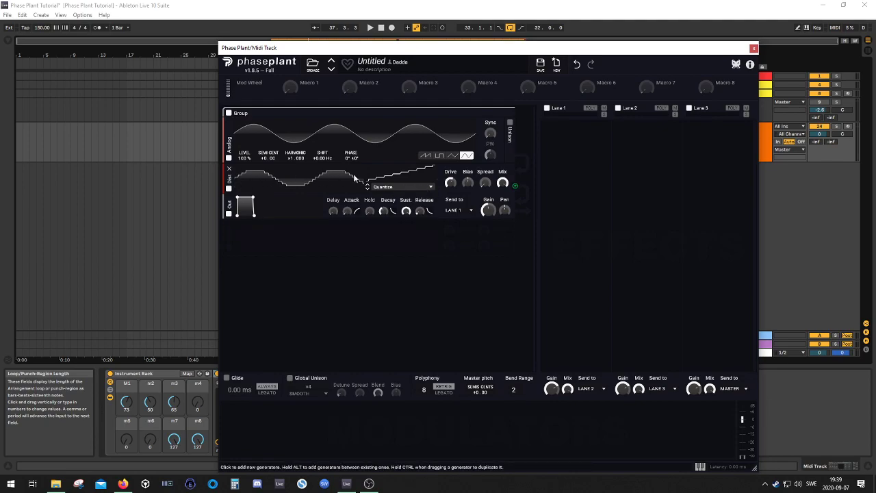
Lower the Quantize distortion's Drive close to its minimum, auditioning the sound with the Midi Track soloed
drag(452, 183, 454, 187)
key(space)
key(space)
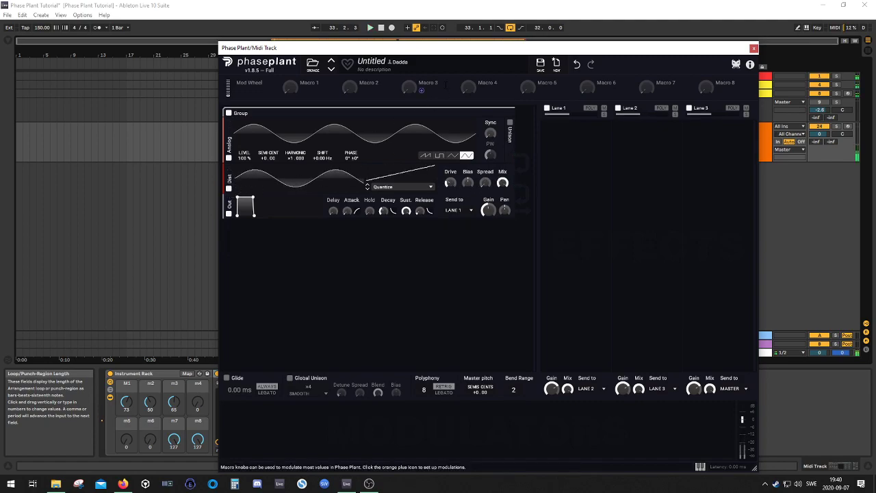
click(836, 126)
key(space)
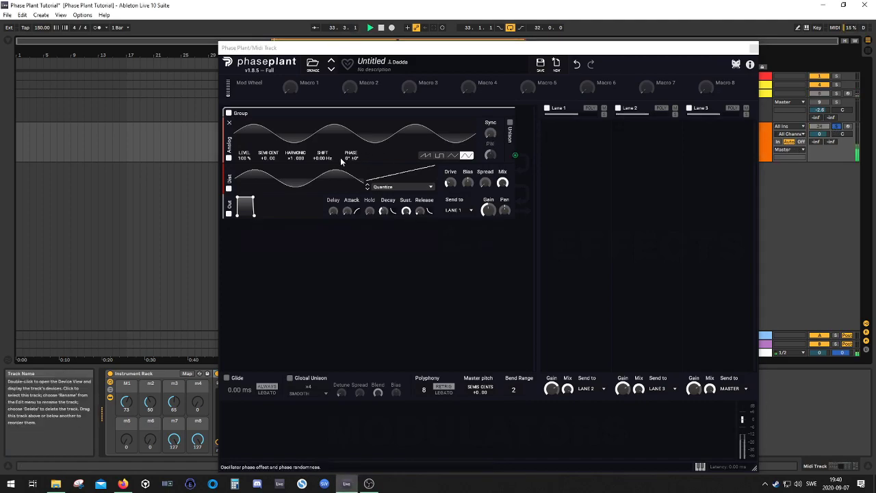
key(space)
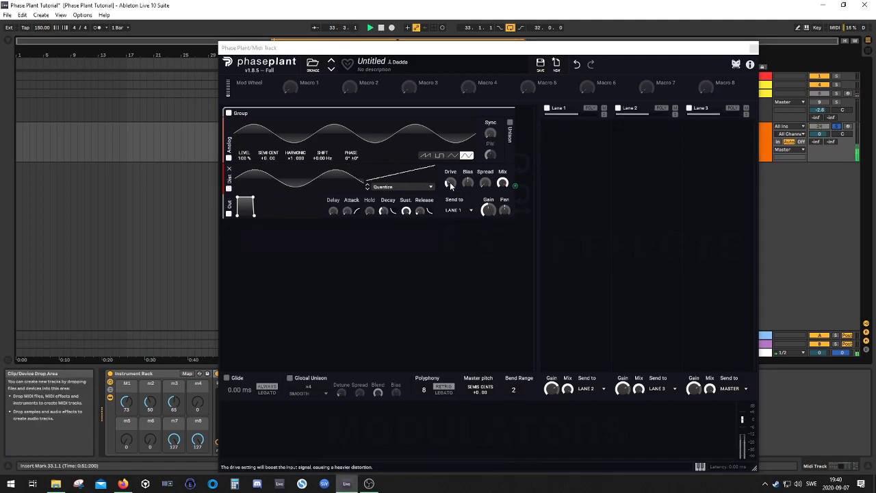
drag(450, 184, 451, 199)
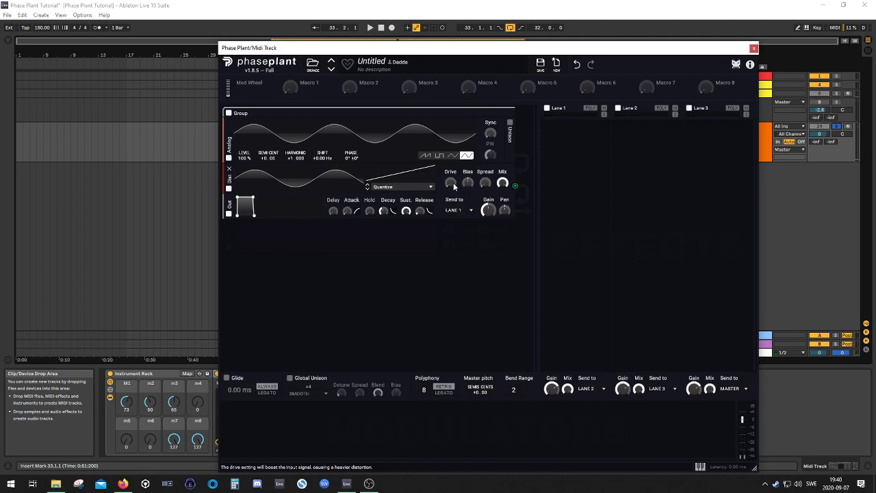
mouse_move(453, 182)
mouse_down()
mouse_move(453, 135)
mouse_move(454, 167)
mouse_up()
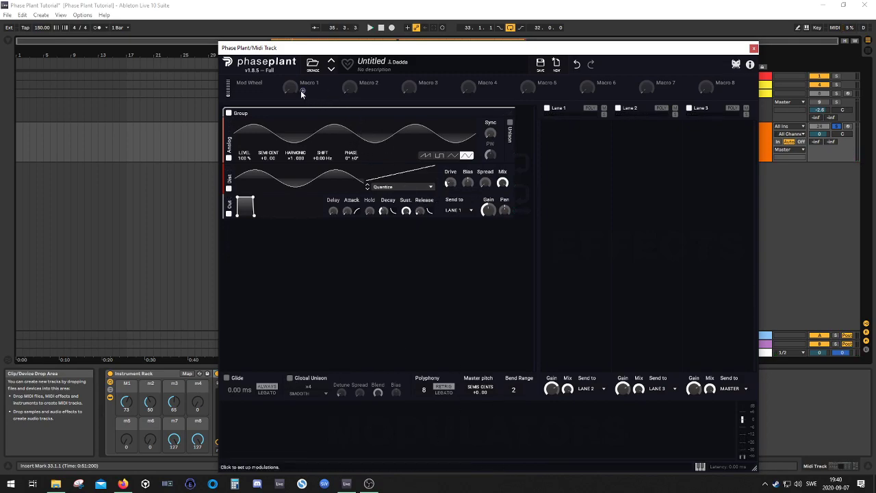
Modulate the distortion's Drive with Macro 1 at 100% and rename the macro Squarify
click(303, 93)
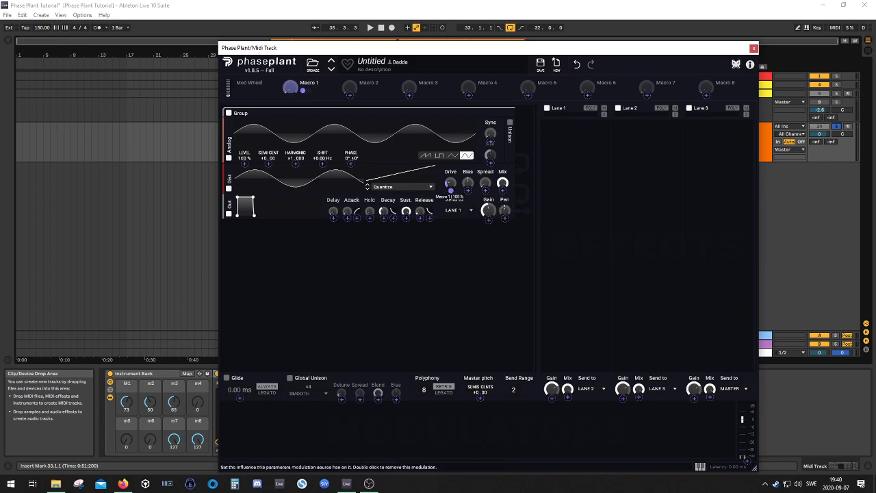
click(319, 83)
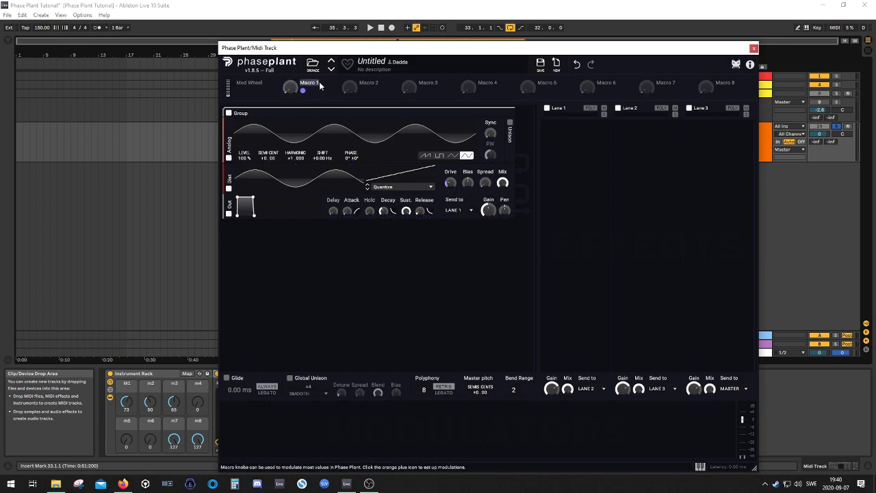
text(Squarify)
Audition the Squarify macro by moving it during playback
key(space)
mouse_move(290, 87)
mouse_down()
mouse_move(291, 27)
mouse_move(290, 96)
mouse_up()
key(space)
Close the plug-in window and examine the note pattern in the Midi Track's first clip
click(754, 49)
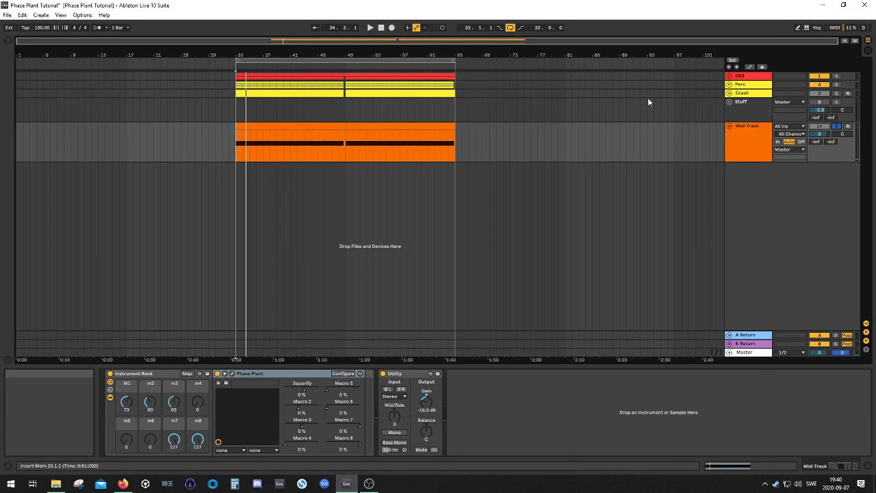
click(268, 127)
drag(375, 366, 321, 401)
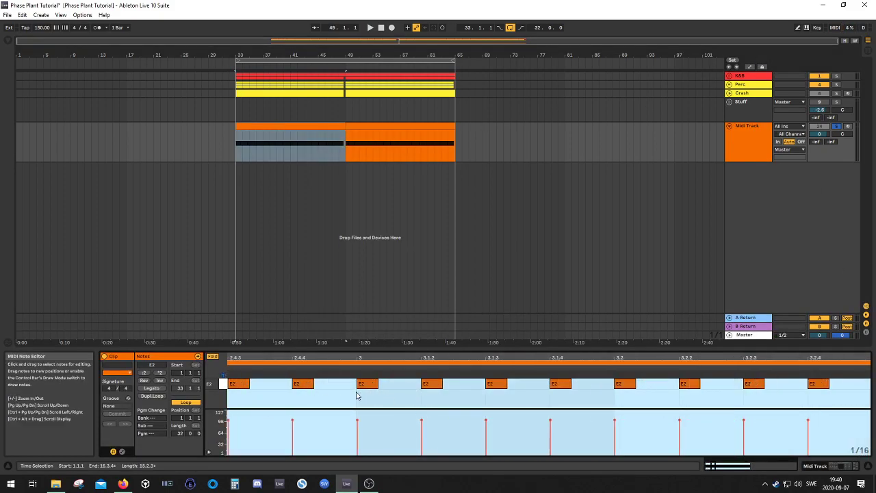
scroll(382, 402, down, 5)
scroll(382, 401, up, 5)
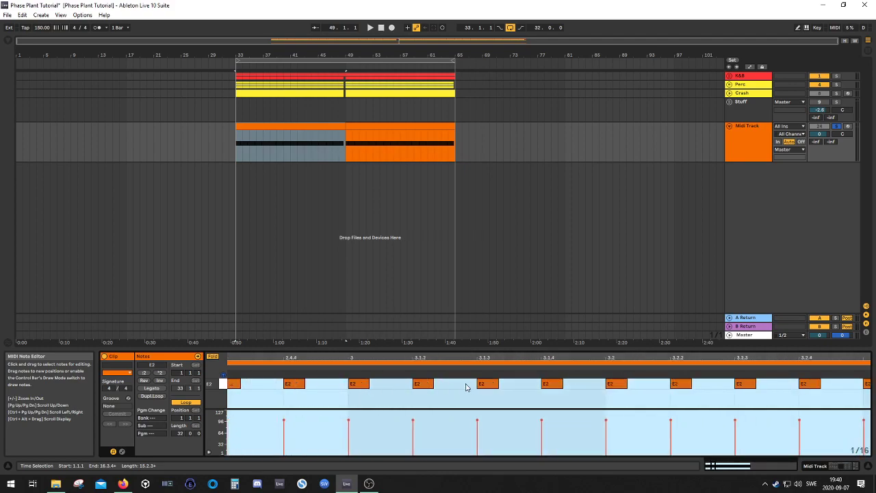
scroll(465, 387, down, 3)
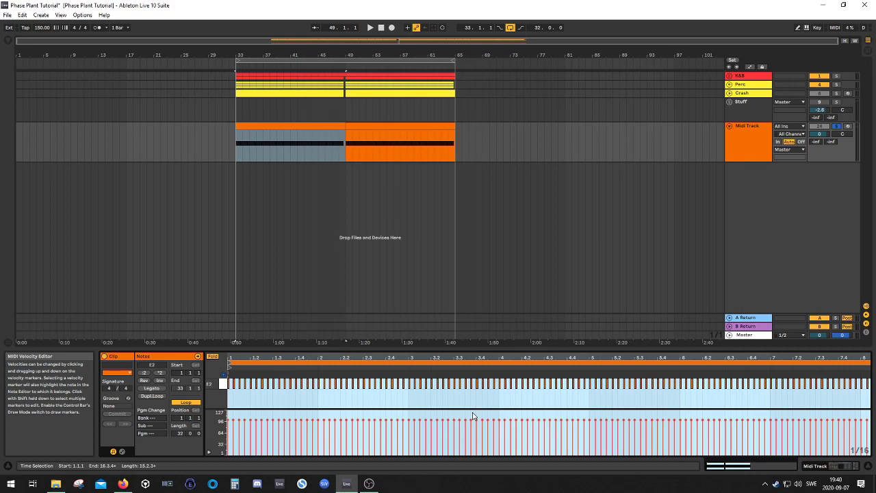
Reopen the Midi Track's Phase Plant window and add a Random modulator with minimum Chaos and unipolar output
click(748, 136)
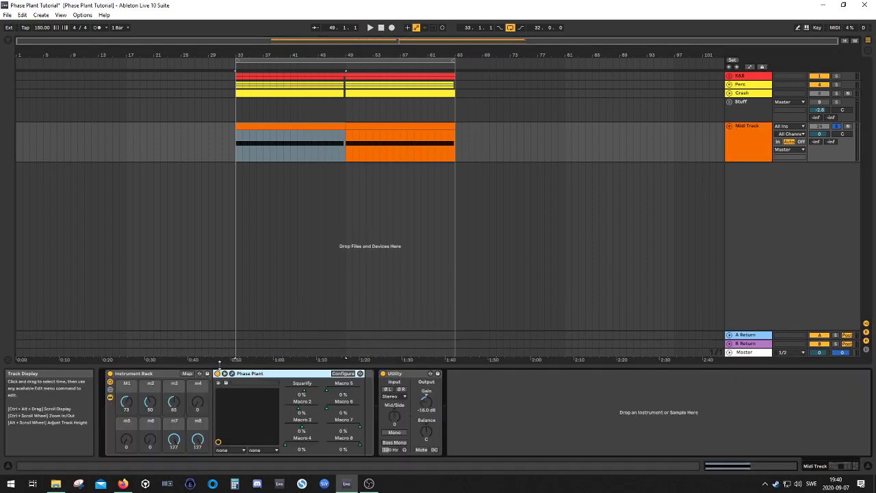
click(224, 373)
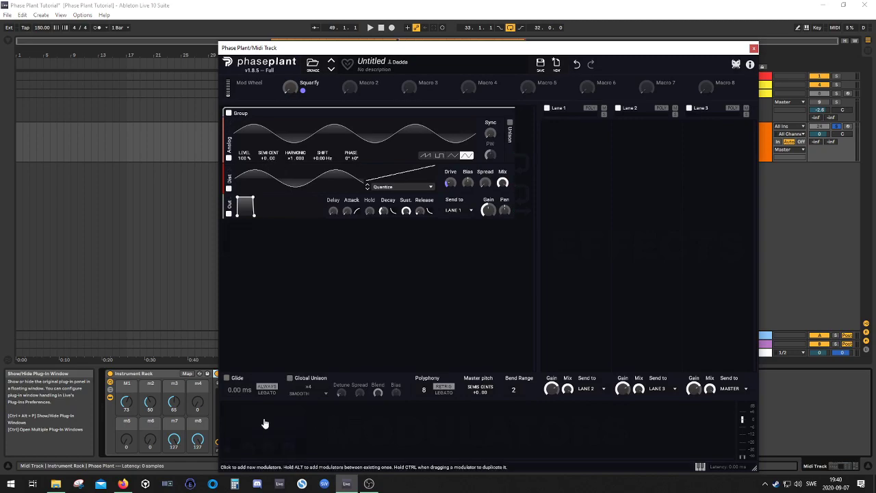
click(260, 424)
click(303, 452)
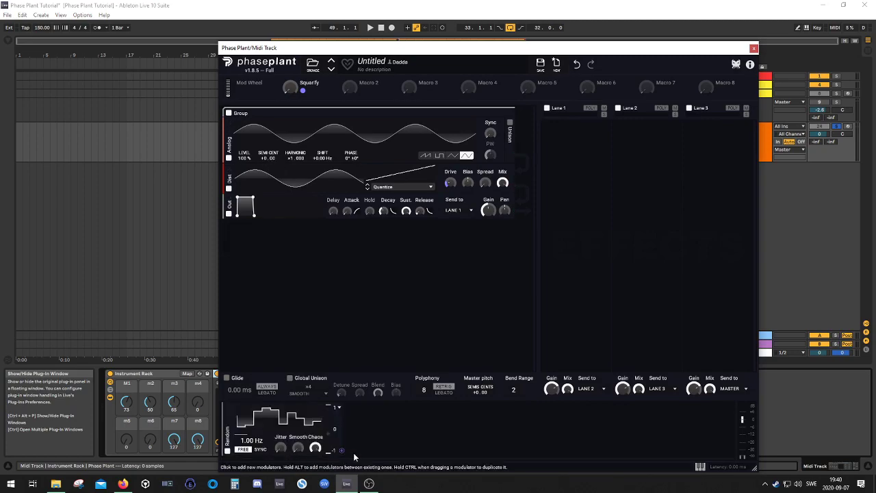
drag(317, 448, 317, 464)
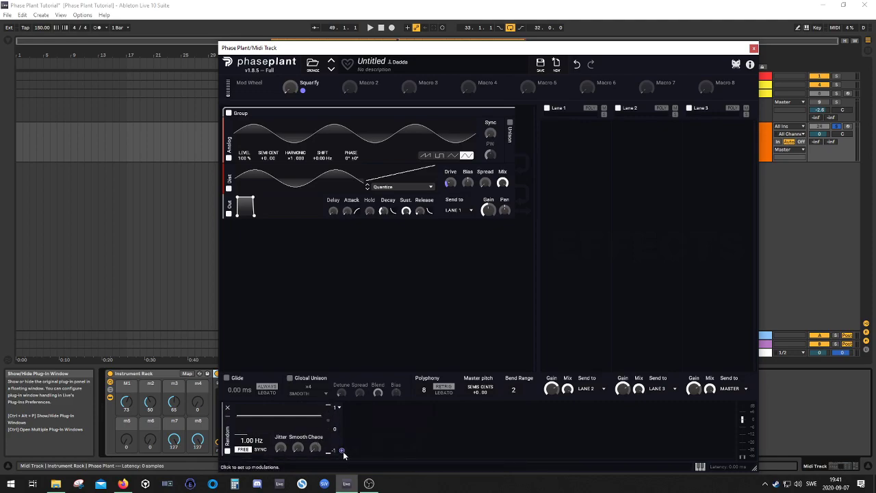
click(340, 411)
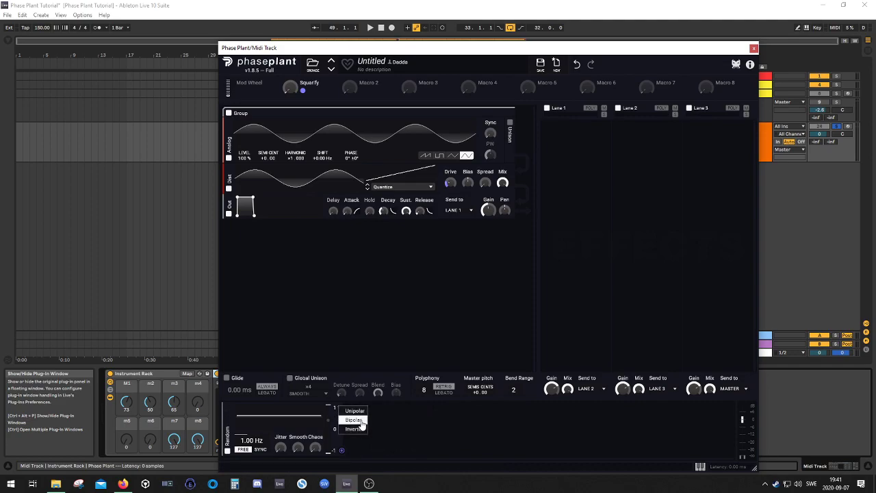
click(361, 424)
click(338, 410)
click(355, 411)
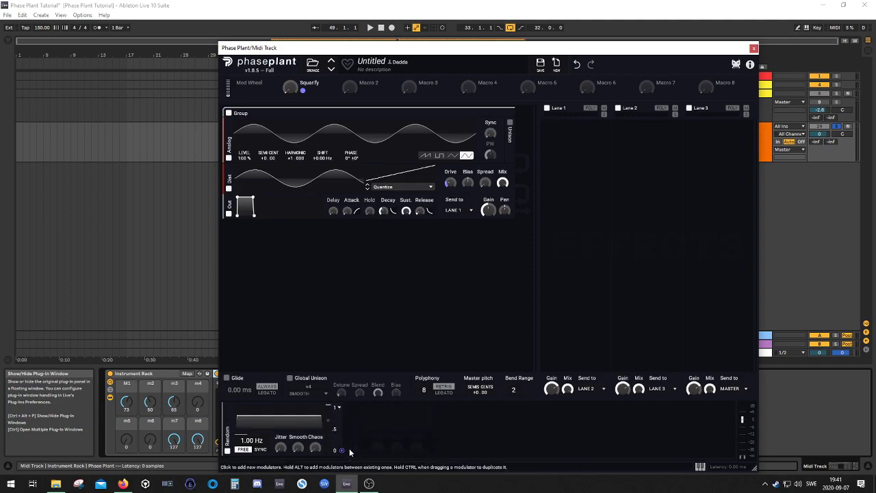
Modulate the Analog generator's Shift with the Random modulator and lower the modulator's output scale to slightly above half while auditioning
click(342, 451)
drag(322, 165, 323, 109)
click(321, 302)
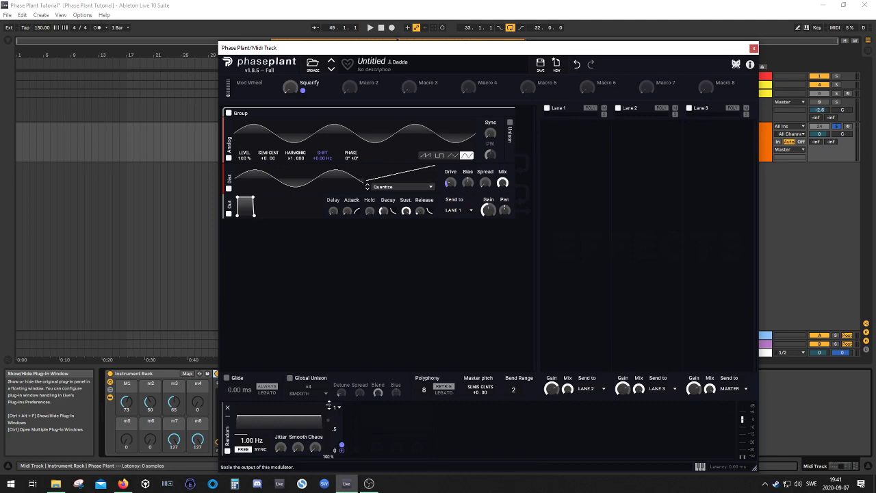
key(space)
drag(328, 404, 329, 420)
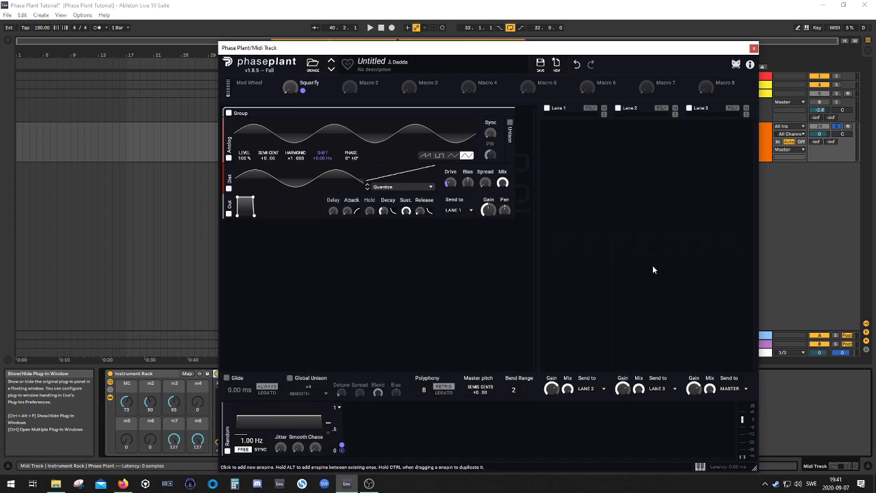
Add a Ring Mod effect to Lane 1 and set its frequency to about 61.3 Hz
click(592, 130)
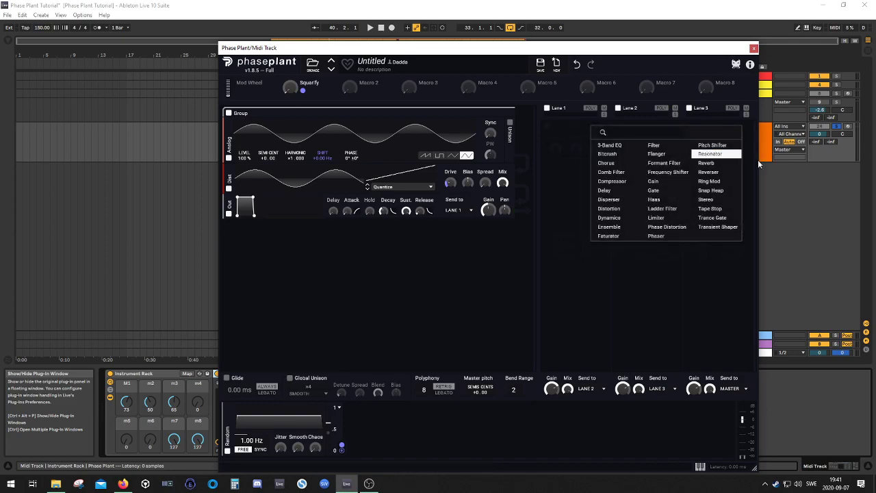
click(717, 182)
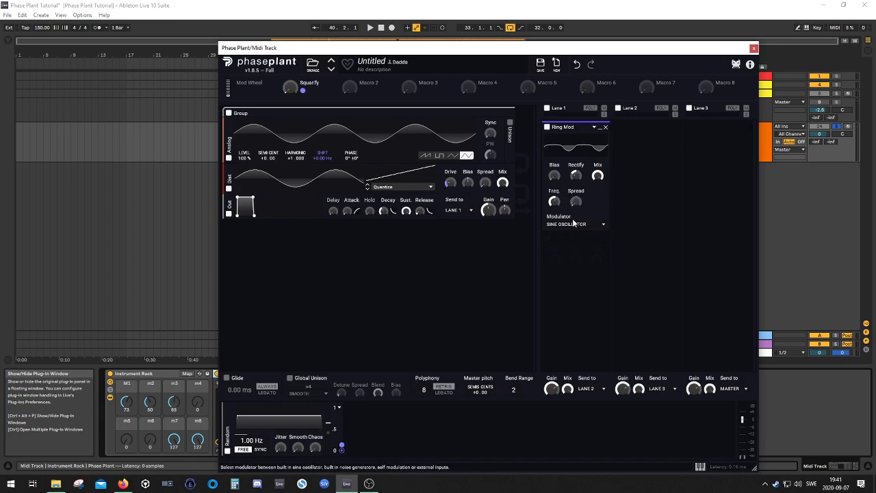
drag(553, 202, 554, 226)
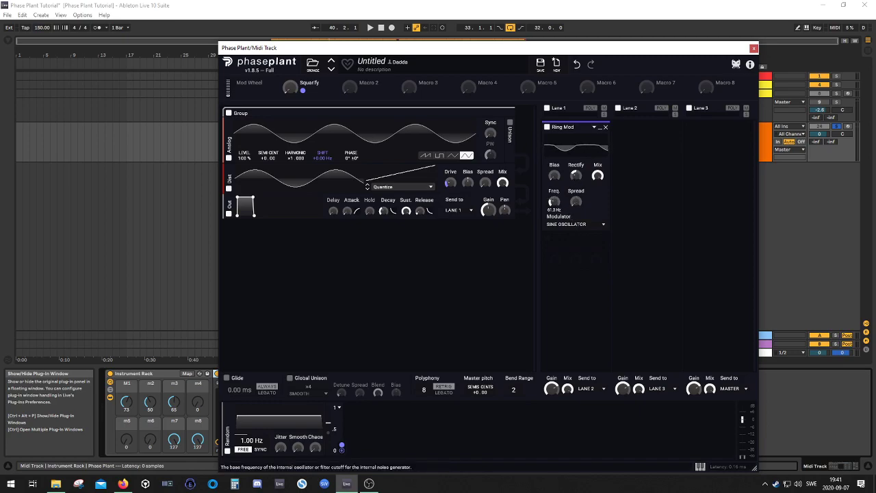
Add an LFO modulator beside the Random modulator and set its output to unipolar
click(392, 422)
click(404, 447)
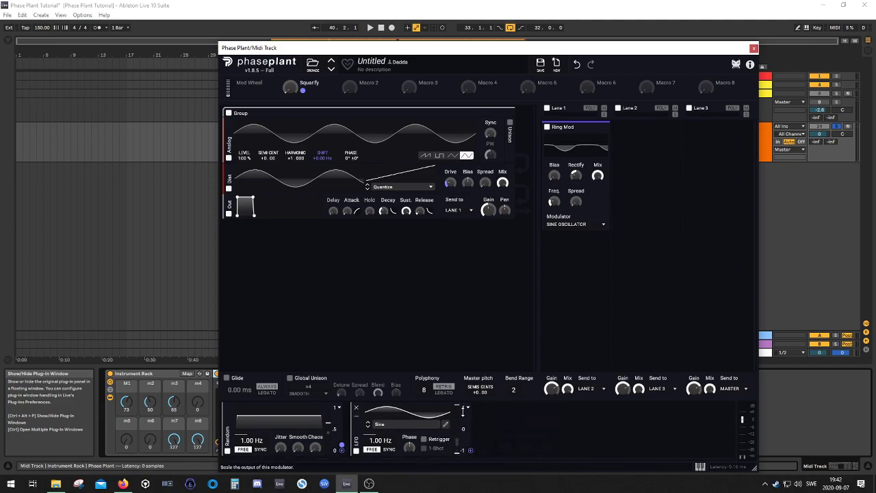
click(467, 407)
click(483, 431)
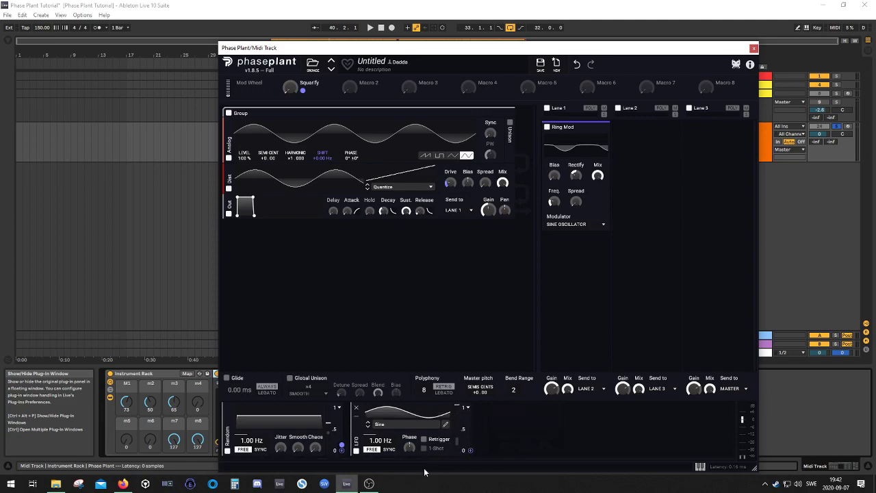
Modulate the Ring Mod's Freq with the LFO and slow the LFO's rate to 0.15 Hz
click(471, 450)
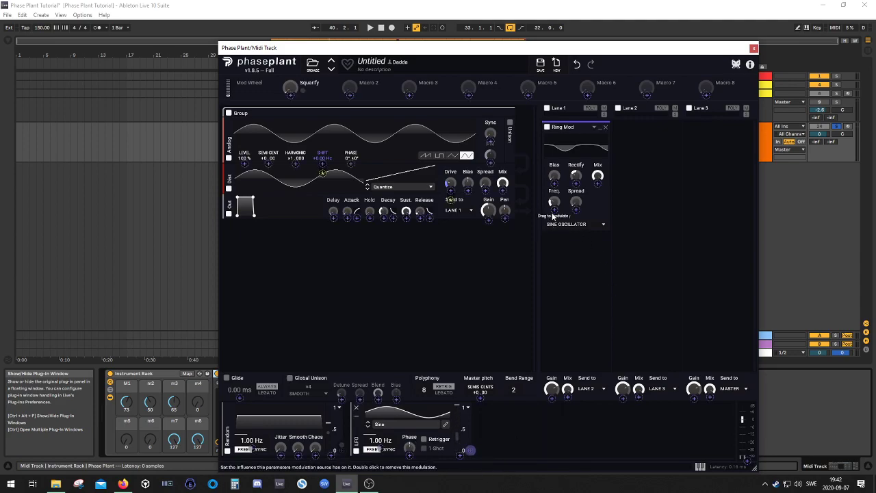
drag(553, 215, 554, 212)
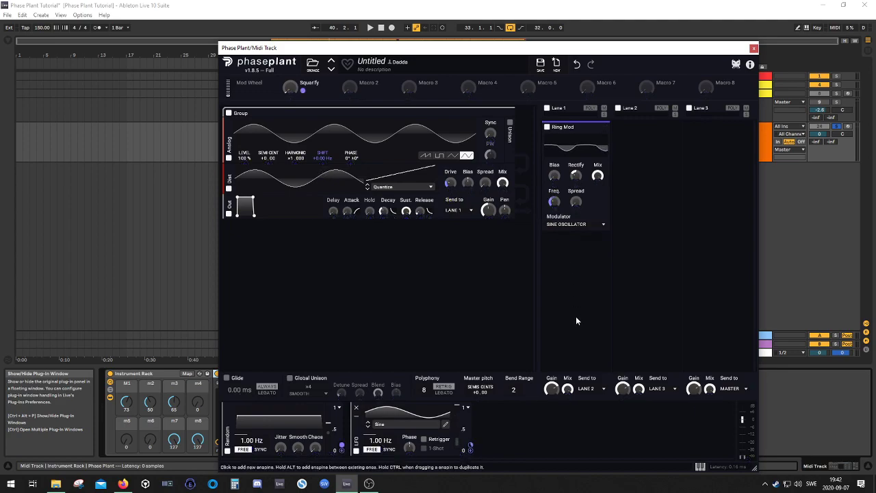
drag(379, 441, 378, 471)
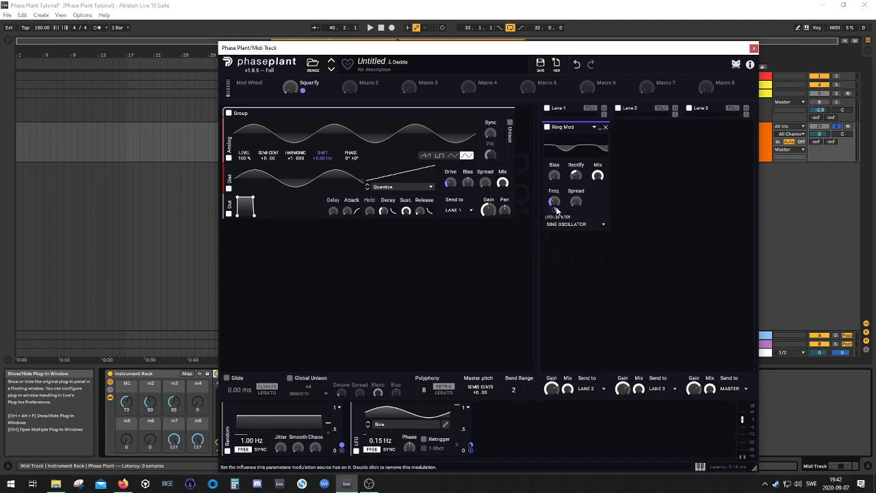
Audition the patch while lowering the Ring Mod's mix to 74%
key(space)
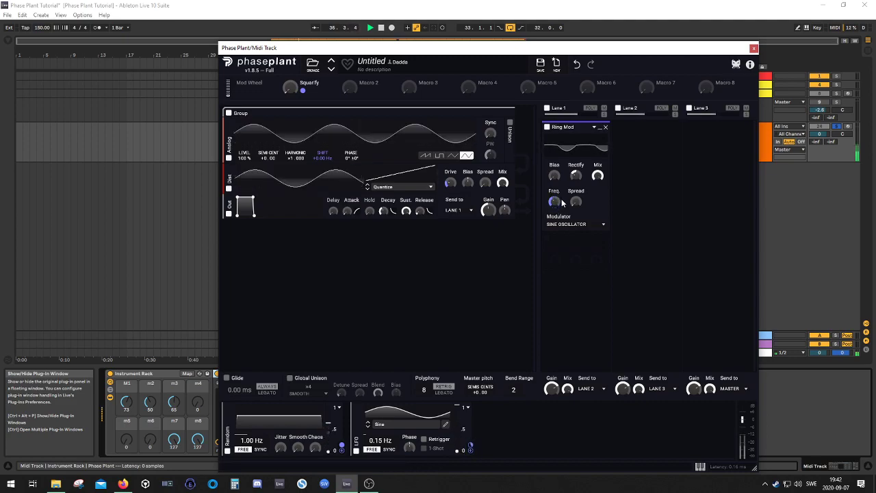
drag(577, 174, 597, 184)
drag(598, 176, 598, 168)
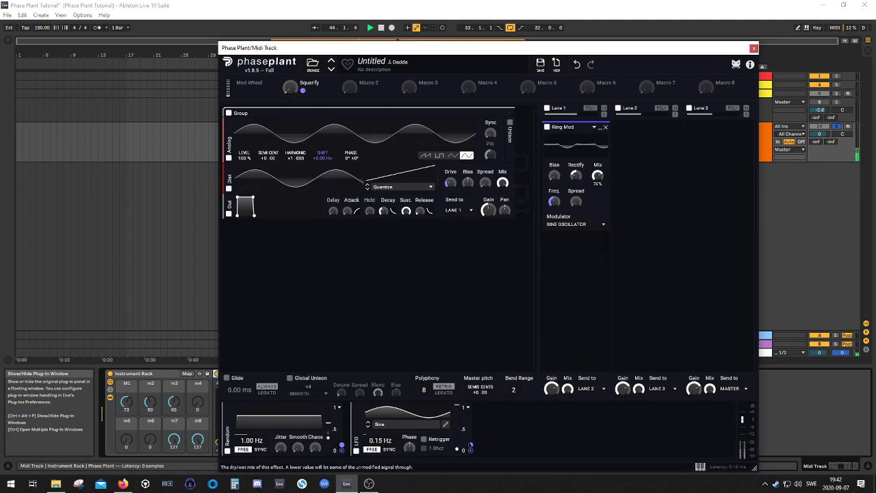
key(space)
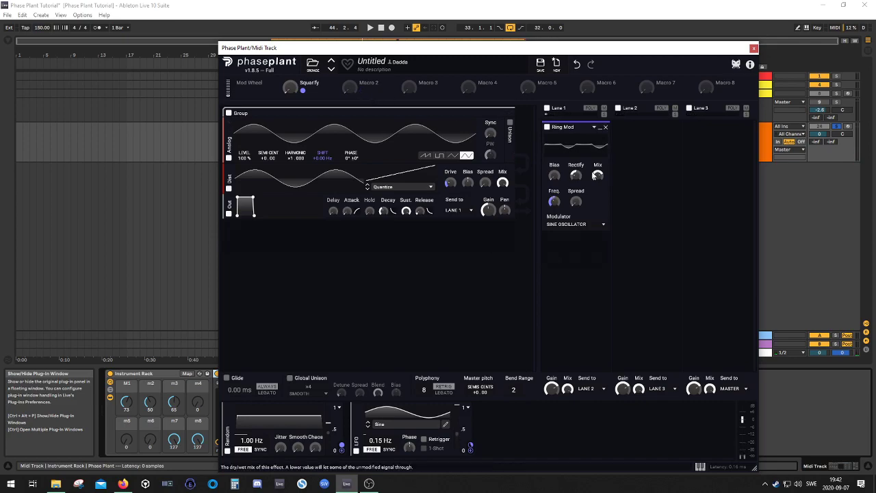
Turn the Ring Mod's mix down to its minimum and modulate it with Macro 2 at 74%
drag(597, 176, 606, 177)
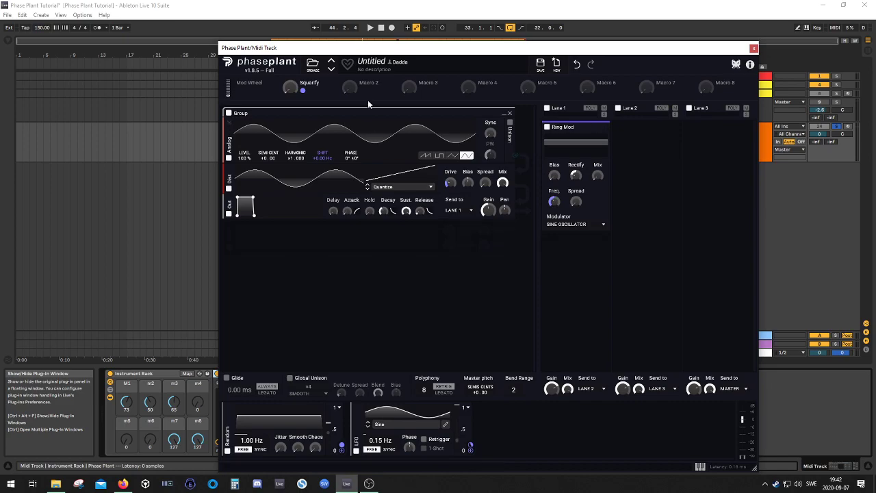
click(359, 90)
click(598, 183)
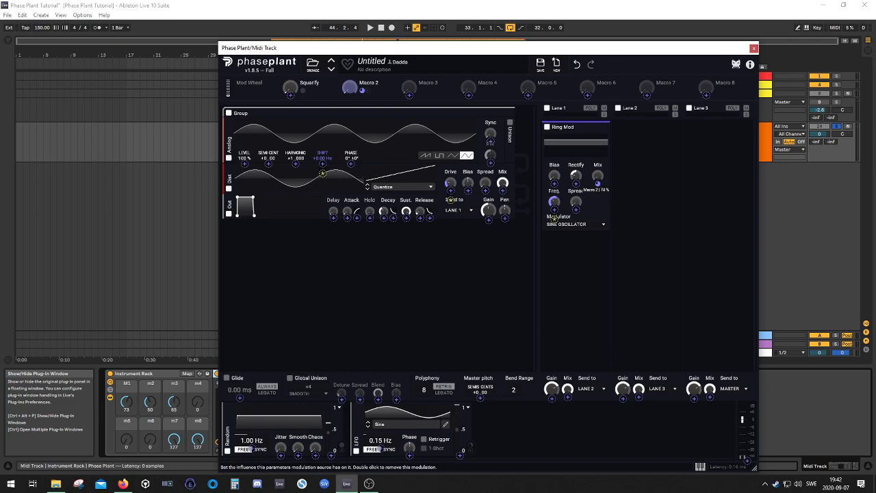
click(640, 187)
Raise Macro 2 to maximum while auditioning the ring modulation and rename the macro RM
key(space)
drag(347, 94, 348, 71)
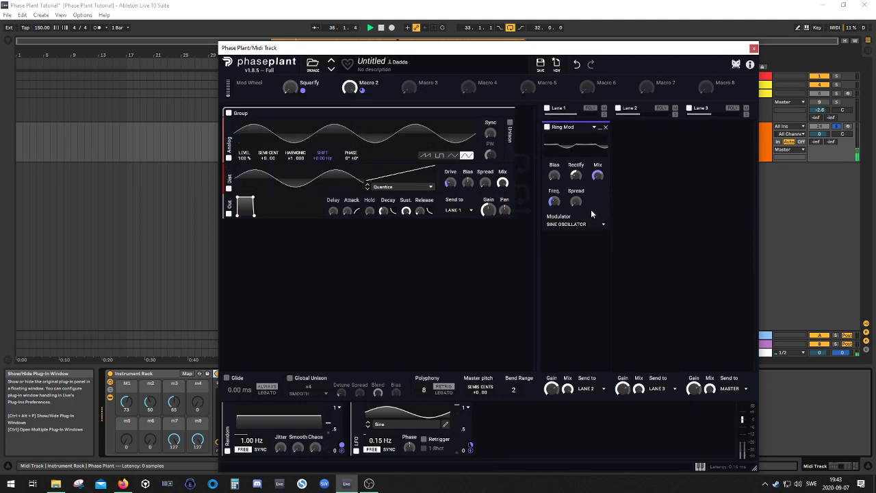
drag(554, 202, 554, 199)
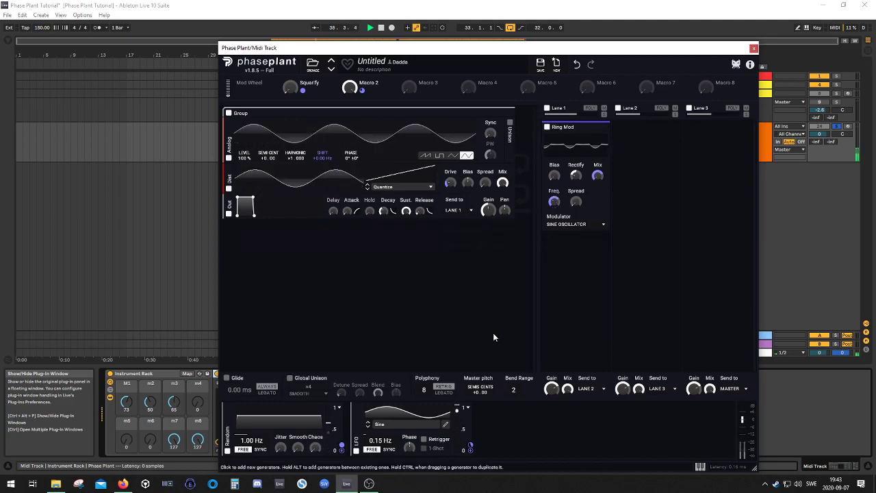
mouse_move(472, 445)
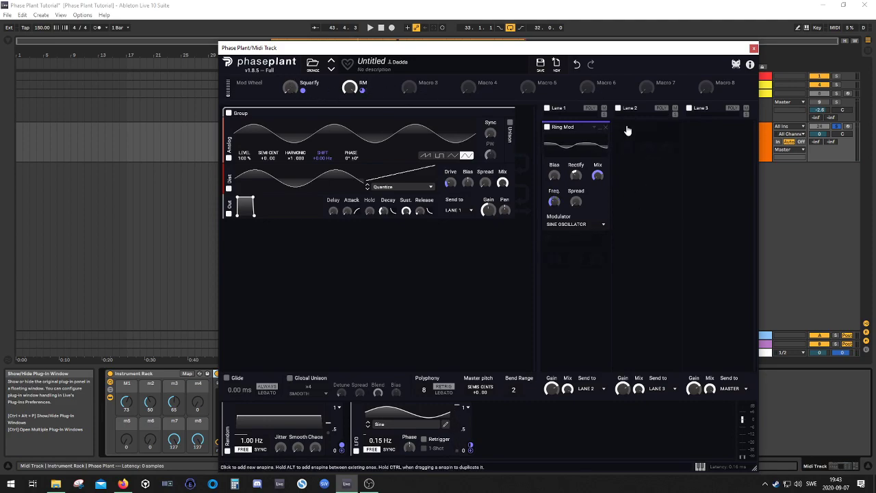
Collapse the Ring Mod and build Lane 3 from a Limiter, Delay and Reverb in that order, lowering the Limiter's threshold slightly
click(601, 129)
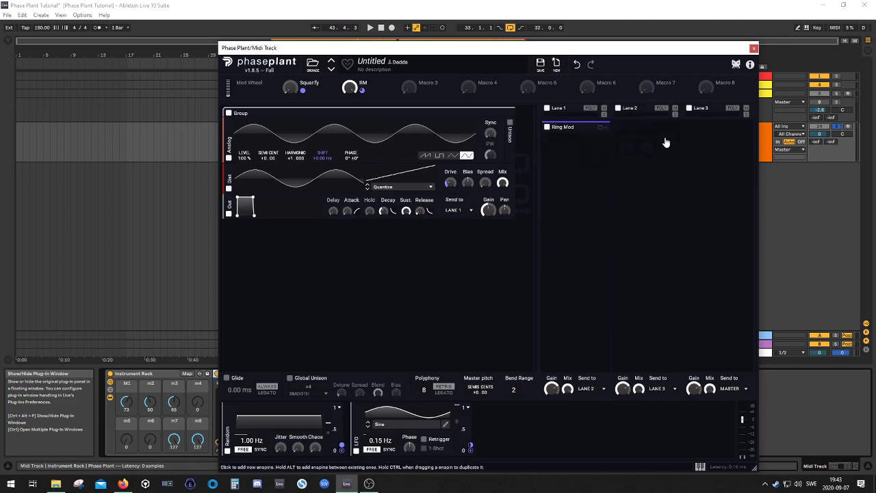
click(713, 140)
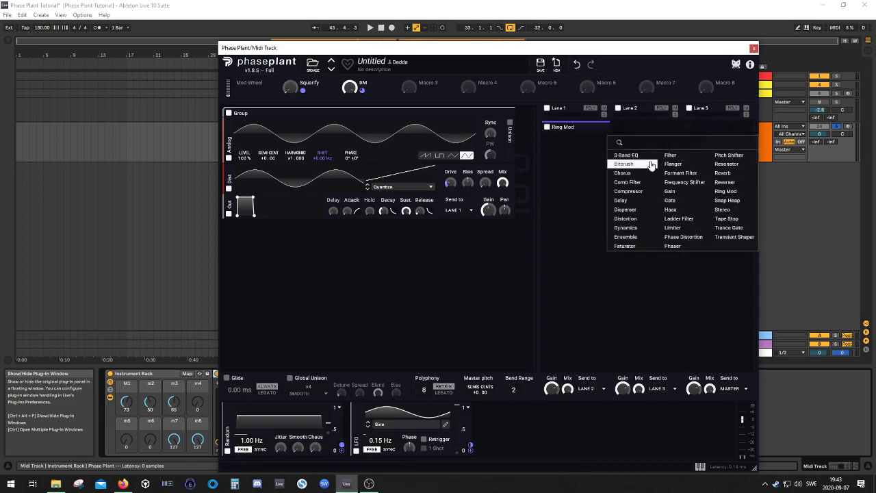
click(620, 200)
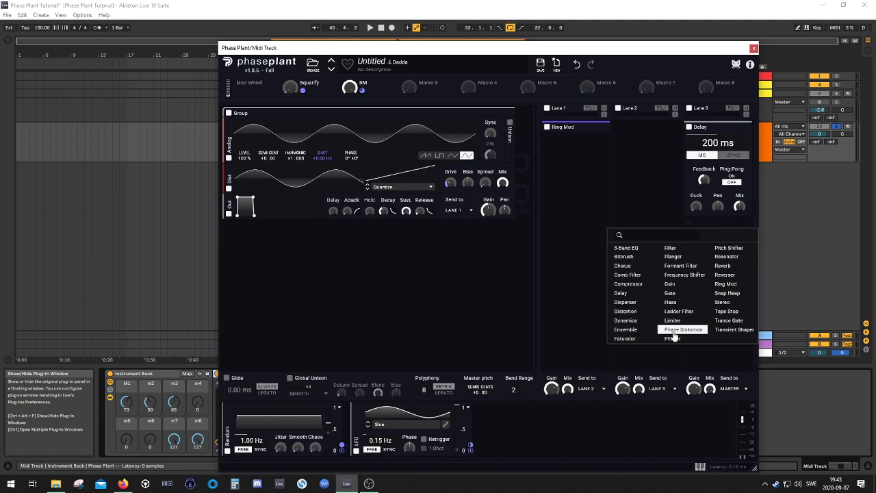
click(723, 266)
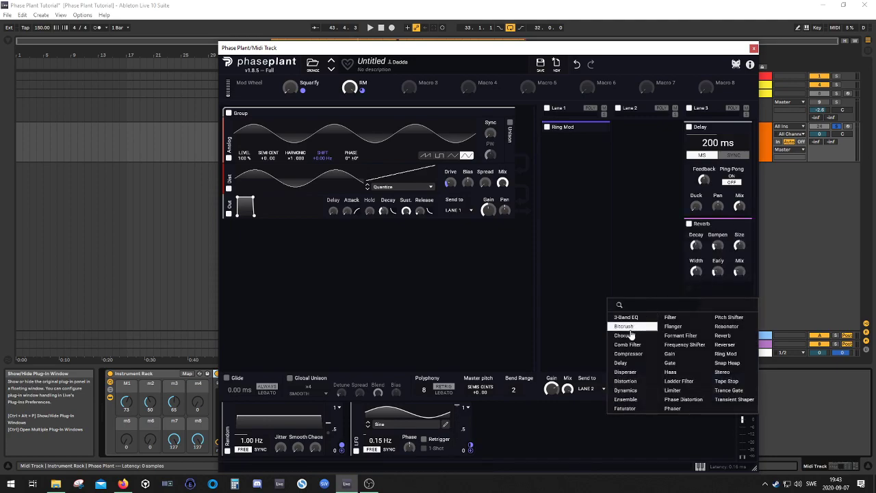
click(673, 391)
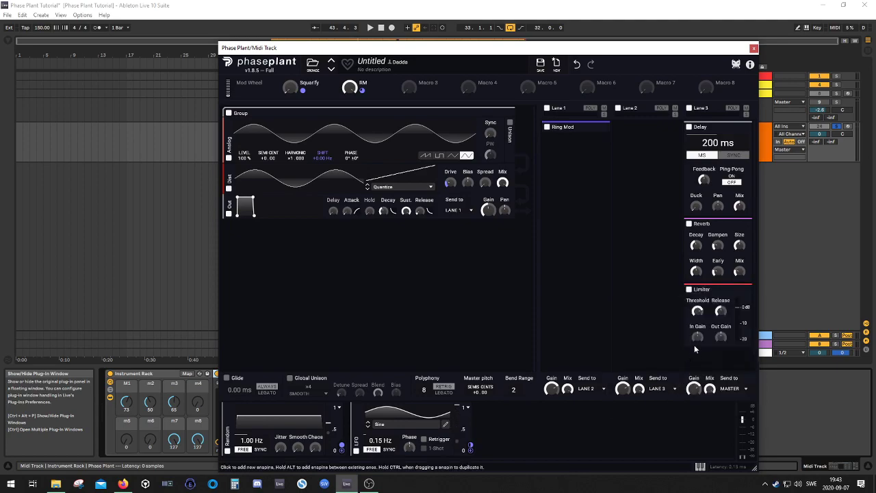
drag(705, 293, 709, 163)
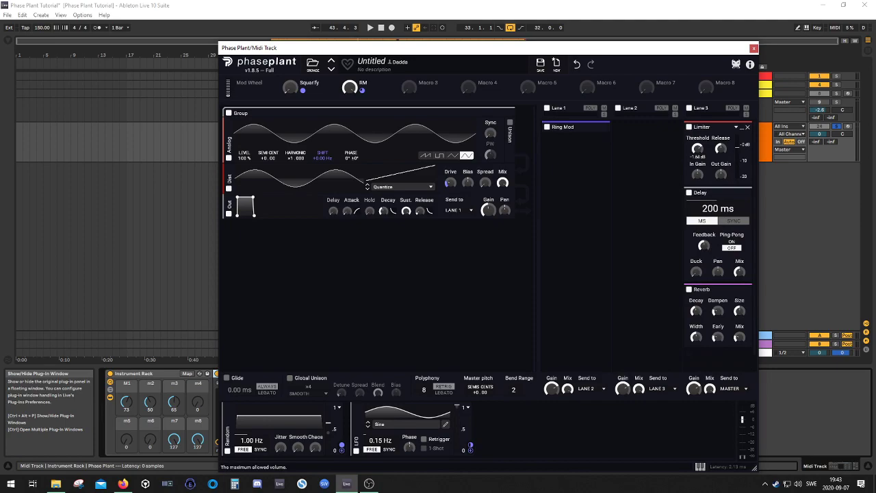
double_click(699, 152)
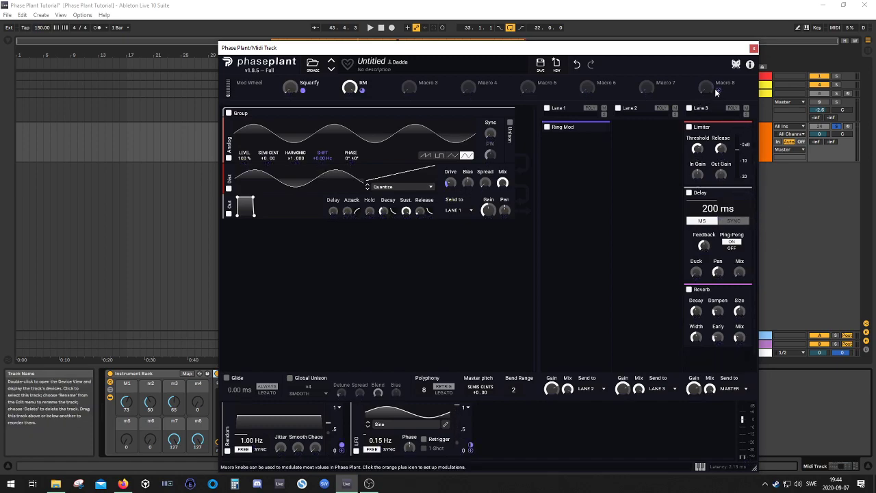
Modulate the Delay's Mix with Macro 8 at about 29% and the Reverb's Mix with Macro 7
drag(717, 92, 739, 274)
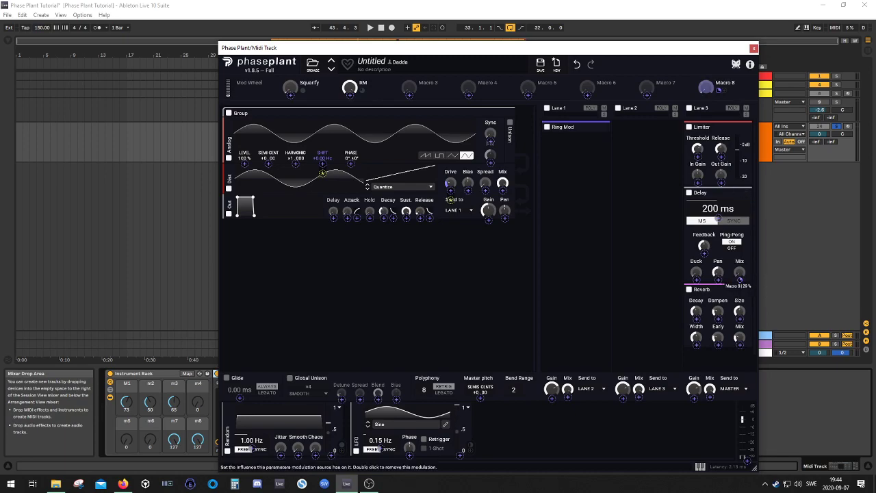
drag(741, 283, 741, 270)
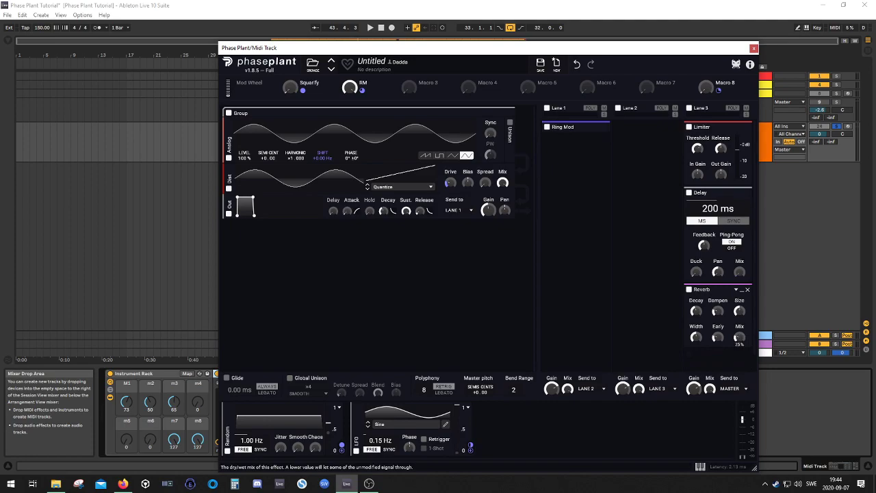
click(659, 90)
drag(742, 343, 742, 340)
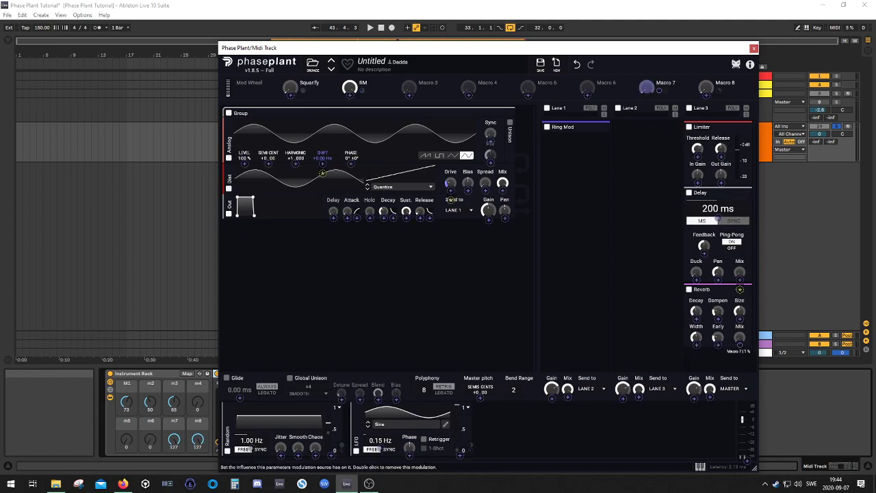
right_click(740, 345)
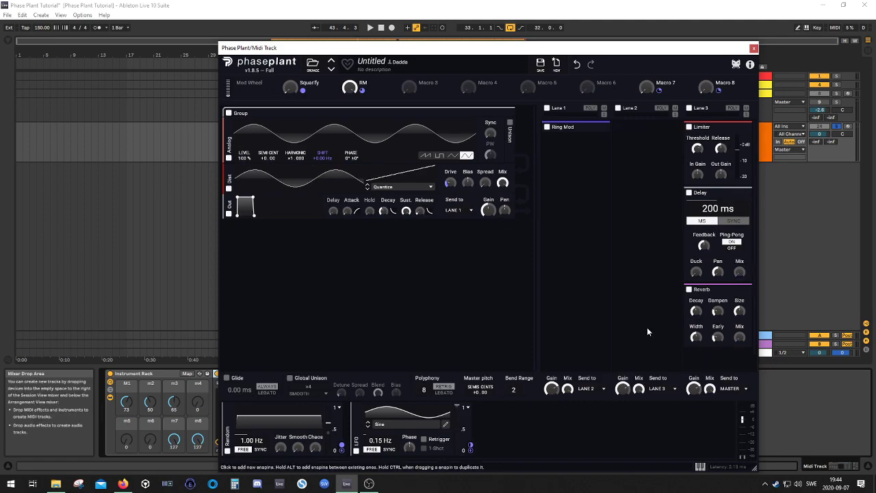
Audition with Macros 7 and 8 at maximum while switching the Delay to tempo sync at 3/16 and raising its Duck
key(space)
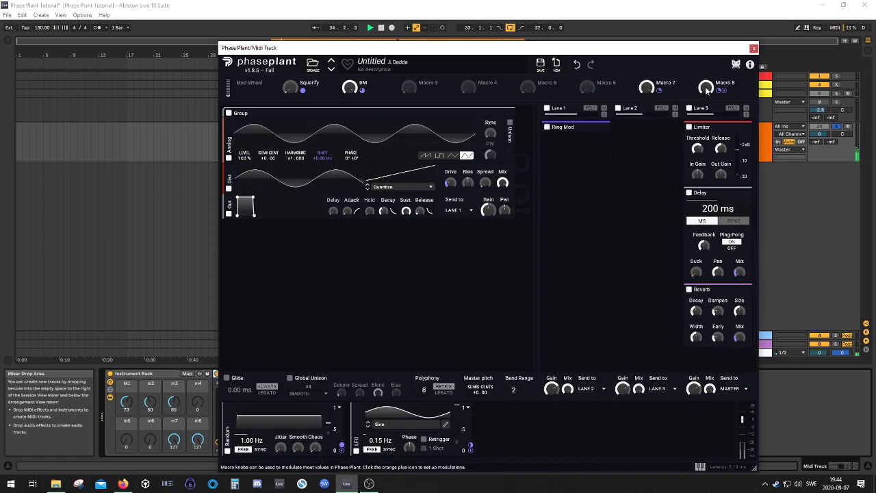
click(732, 220)
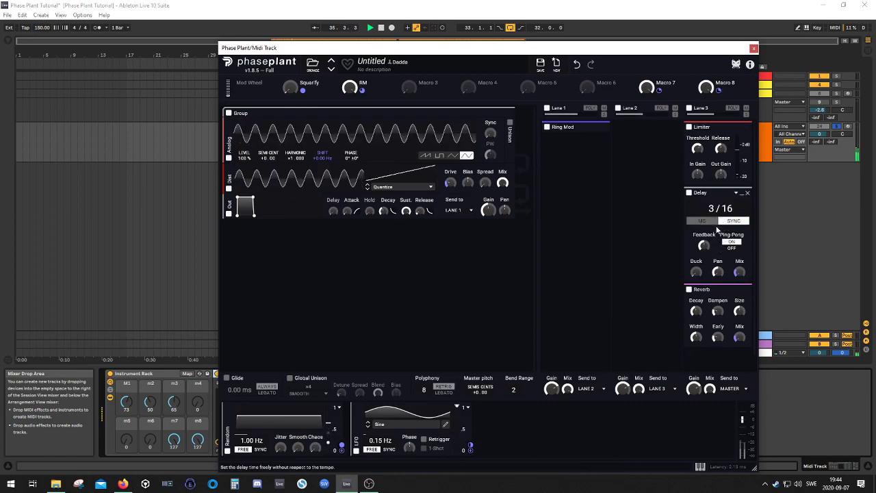
drag(695, 273, 695, 241)
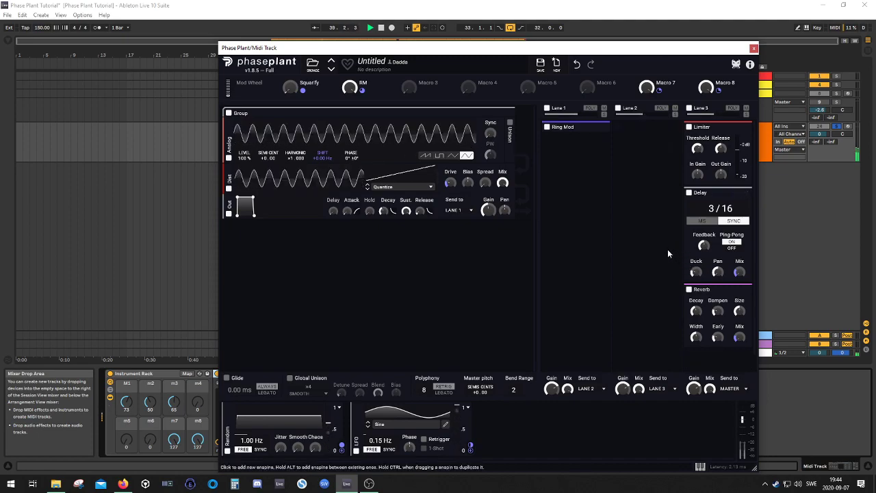
Rename Macro 7 as Reverb and Macro 8 as Delay
click(669, 83)
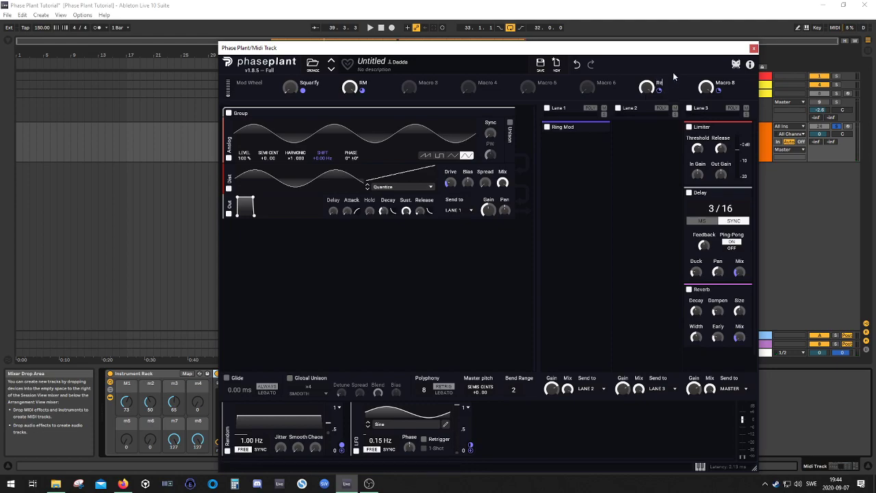
text(verb)
mouse_move(735, 83)
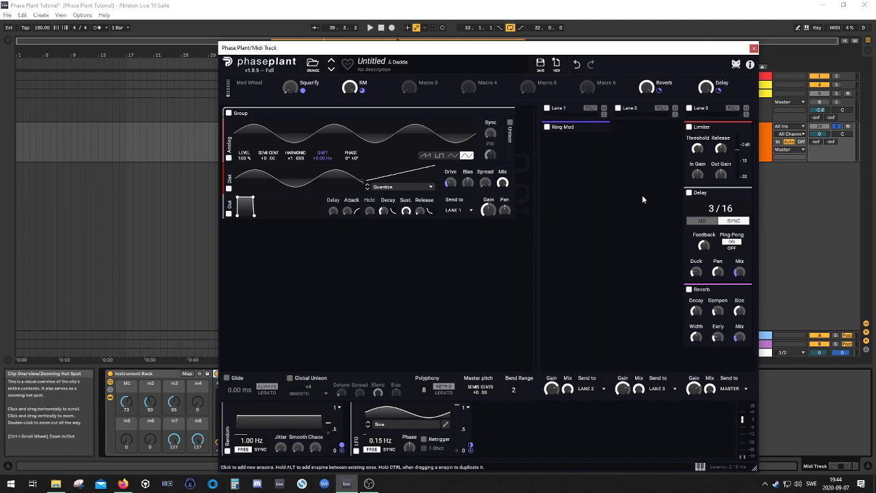
Collapse the Delay and Limiter effects, and audition the patch with the Squarify and RM macros raised to maximum
click(742, 193)
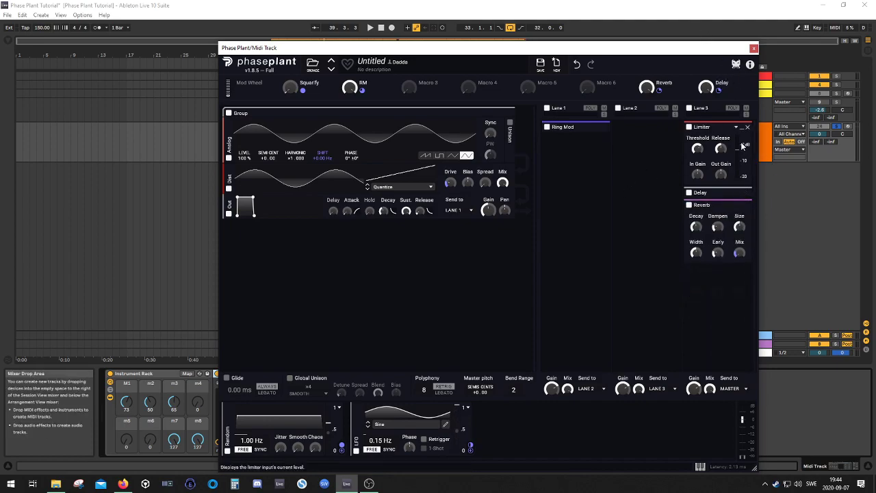
click(741, 127)
key(space)
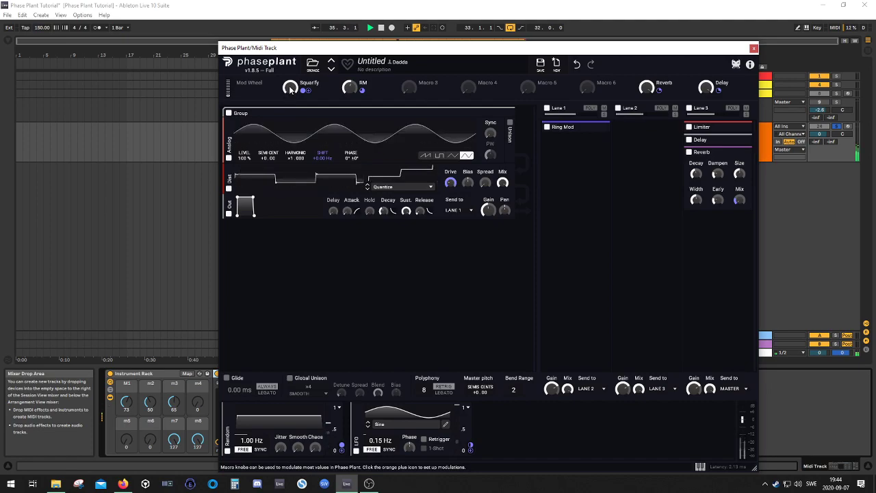
drag(345, 91, 346, 47)
drag(348, 87, 349, 77)
key(space)
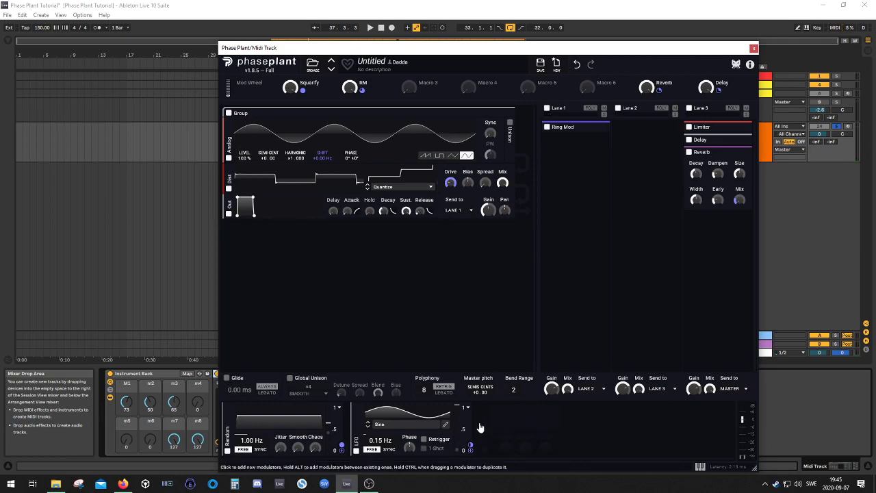
Collapse the existing LFO and Random modulators and add two new Random modulators beside them
click(355, 416)
click(227, 417)
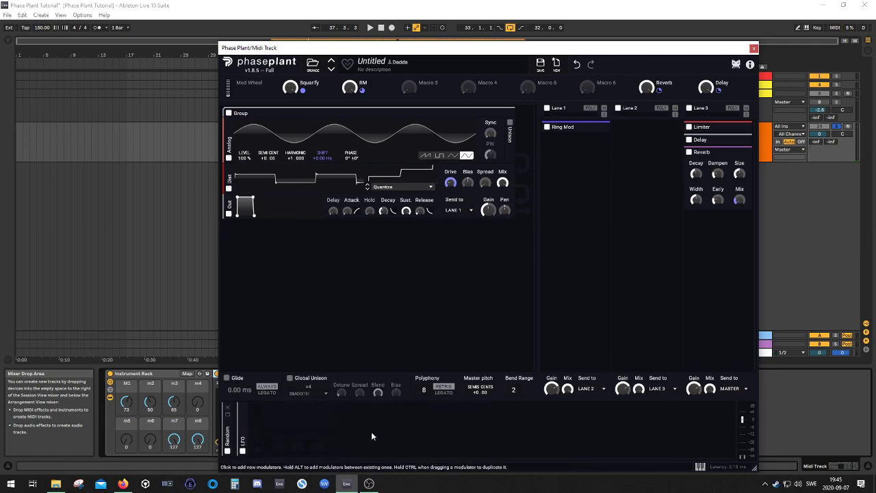
click(308, 417)
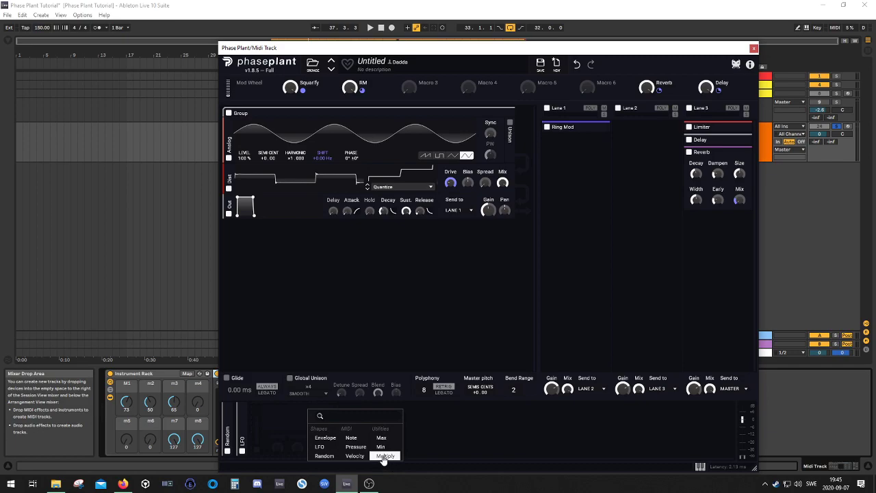
click(325, 457)
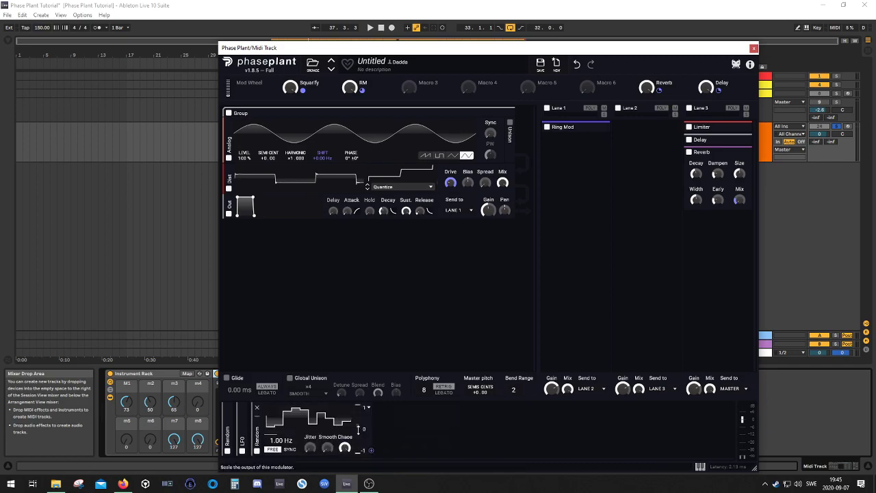
click(416, 424)
click(431, 457)
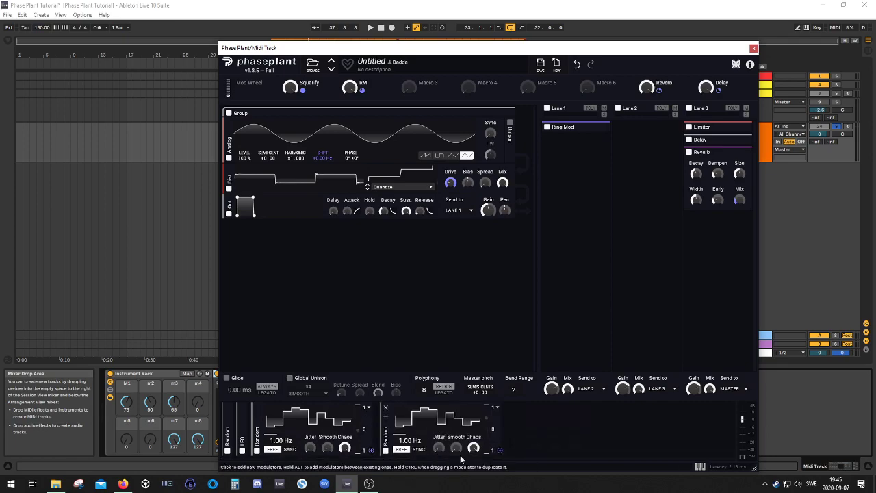
Reduce Chaos to zero on both new Random modulators and set the first one's output to Unipolar
drag(474, 448, 475, 486)
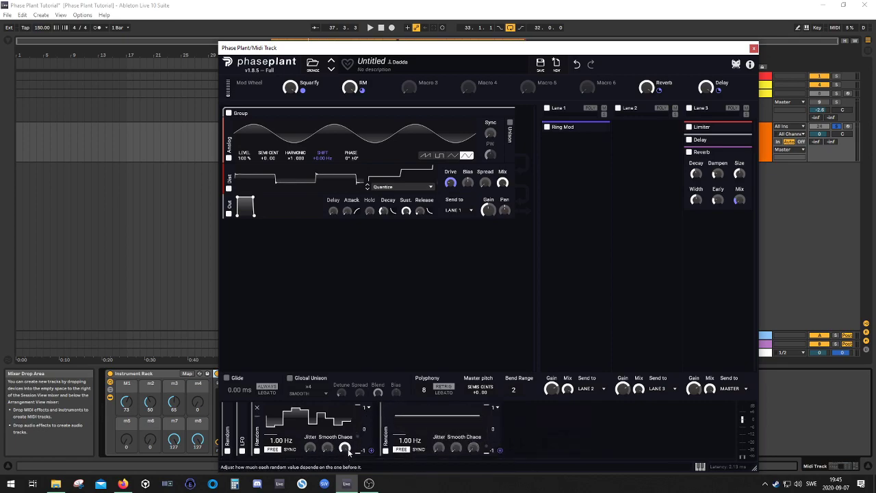
drag(347, 450, 349, 469)
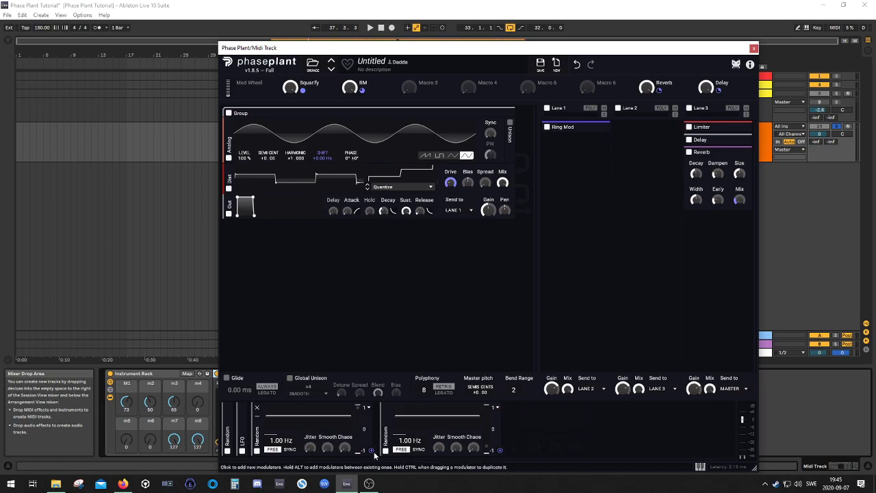
click(368, 408)
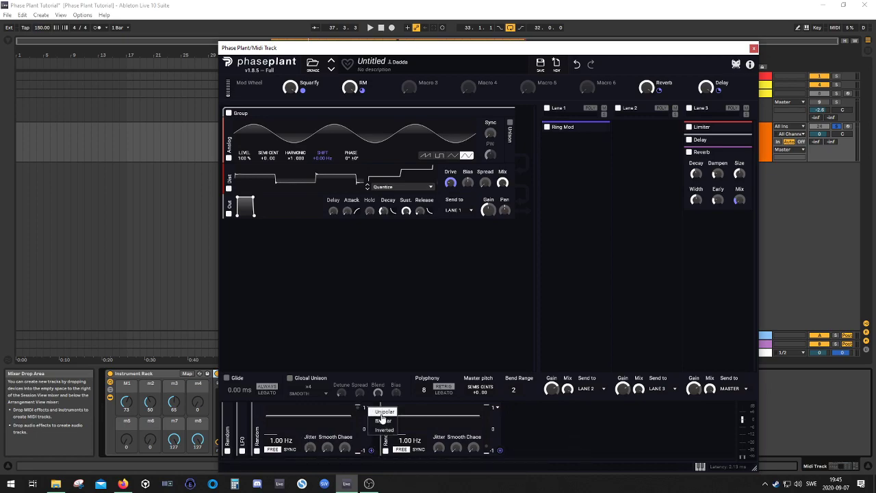
click(382, 413)
click(498, 408)
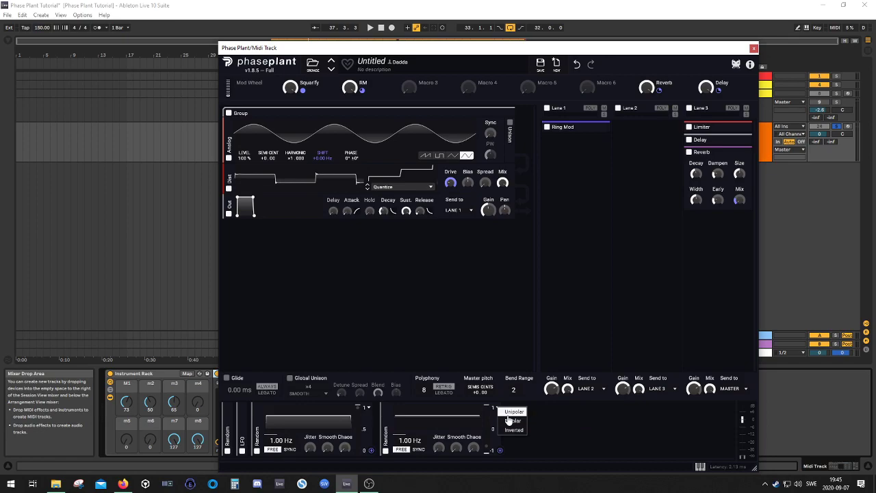
click(579, 431)
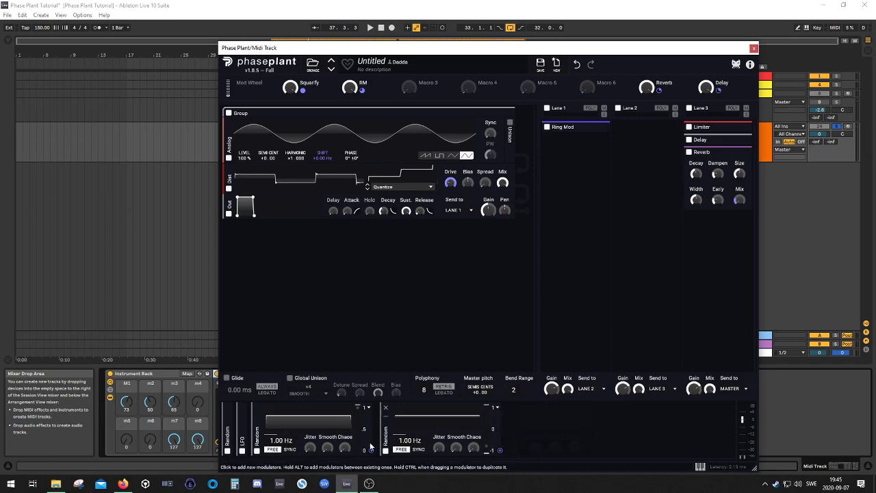
Assign the second new Random to the envelope's Release and the first to Sustain with a negative amount, and play the clip
click(501, 452)
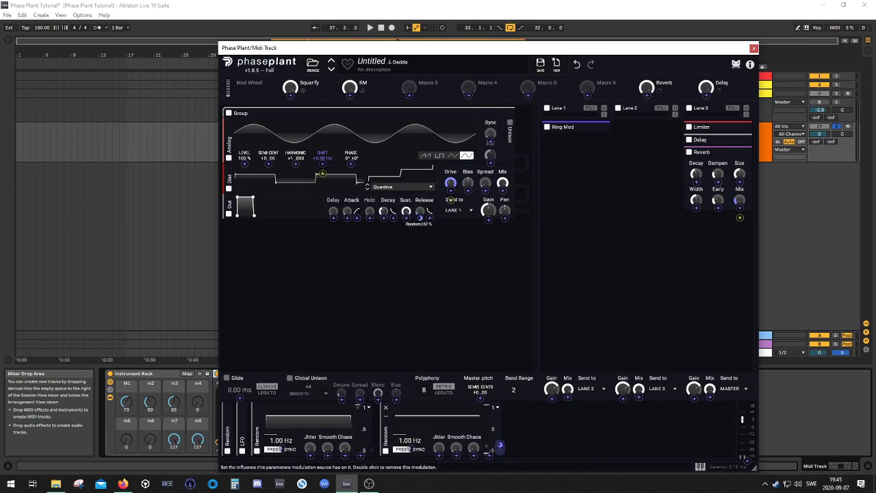
click(451, 280)
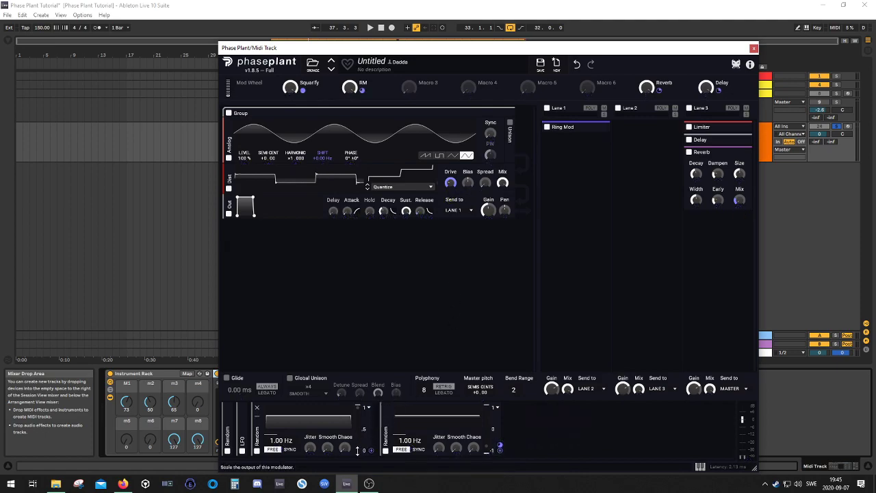
click(371, 451)
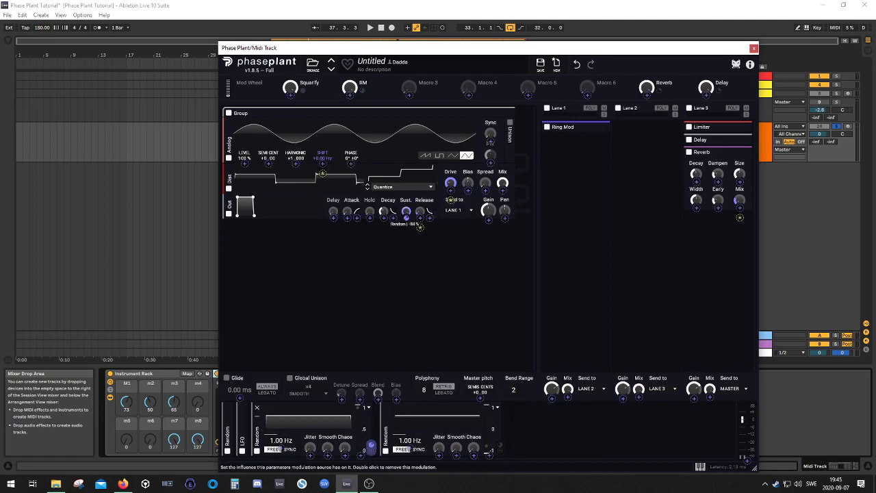
click(405, 266)
key(space)
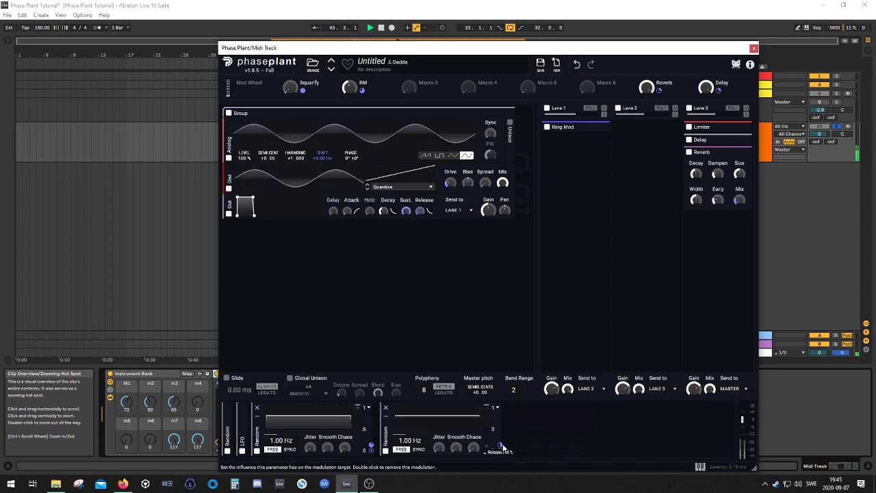
Set the Random modulating Release to Unipolar, scale down its output, and audition the patch while adjusting the Squarify macro
click(497, 407)
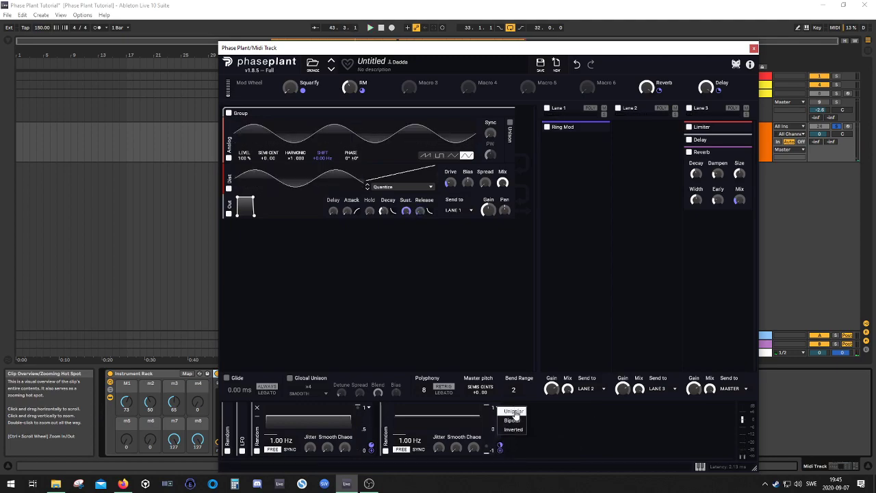
click(515, 411)
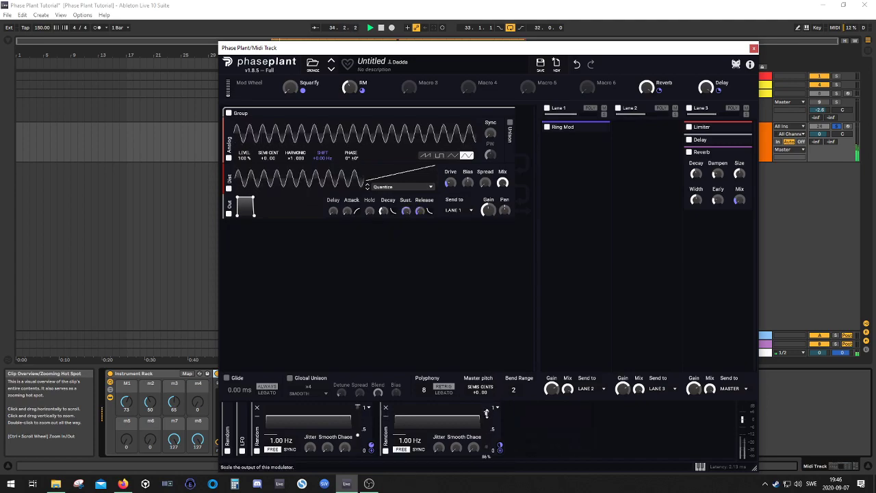
drag(488, 420, 487, 419)
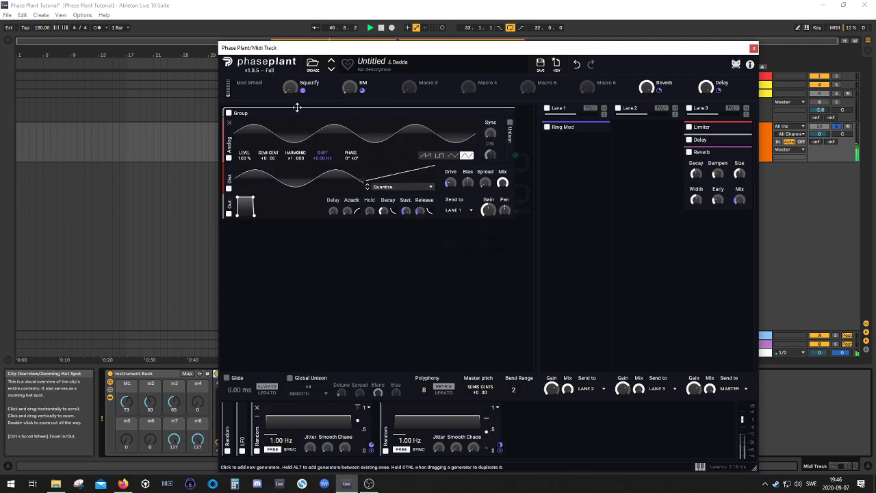
drag(291, 87, 290, 75)
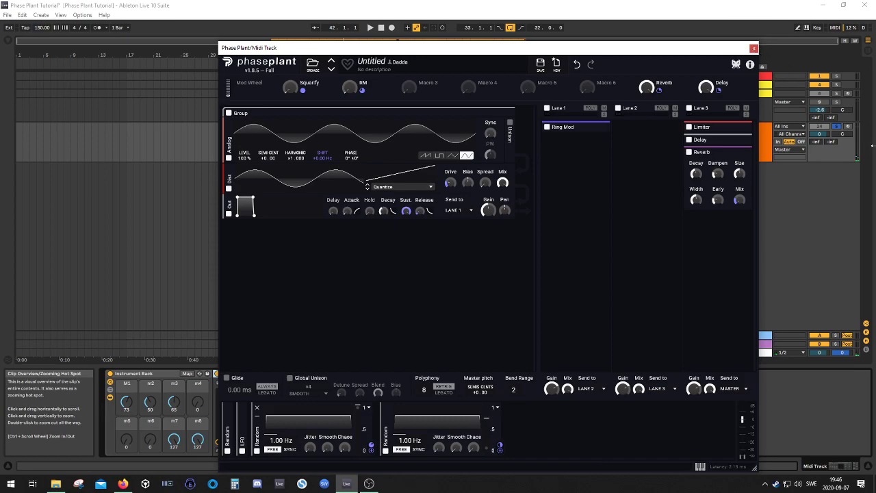
Solo the drum tracks together with the Midi Track and audition the patch in the mix
click(751, 49)
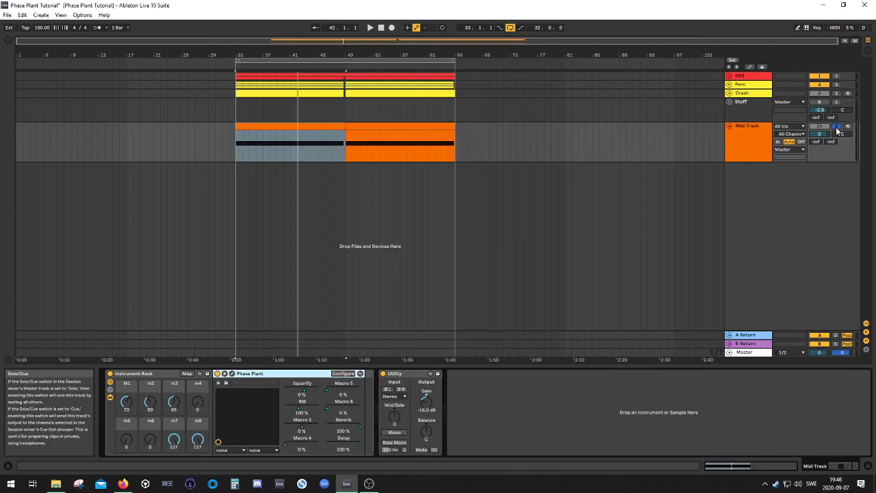
key(space)
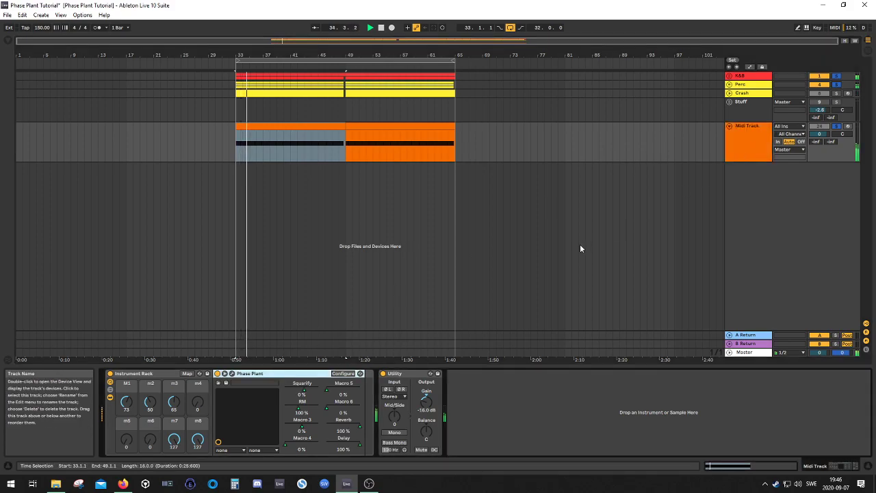
click(226, 383)
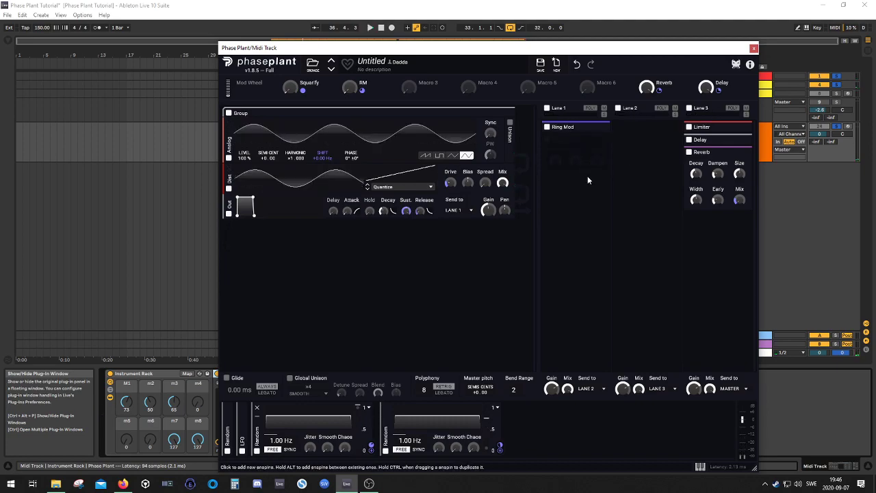
Add a Filter to Lane 1, place it before the Ring Mod, and set it to the peak type
click(593, 158)
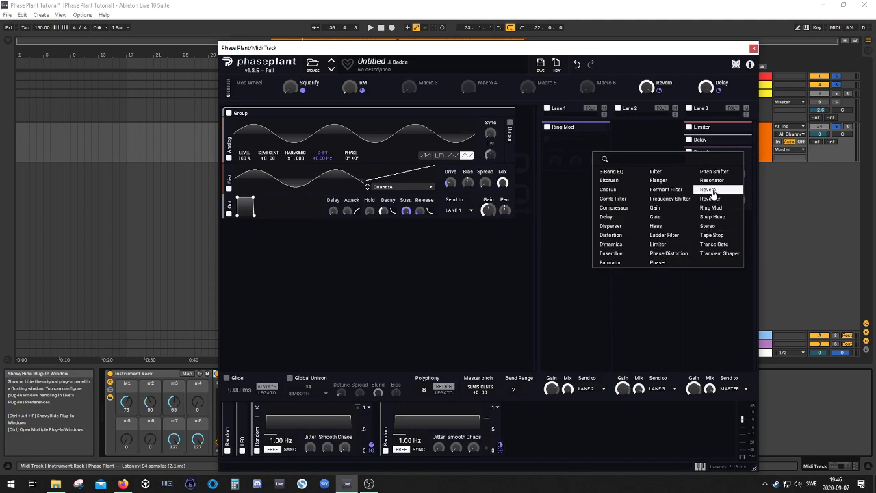
click(655, 171)
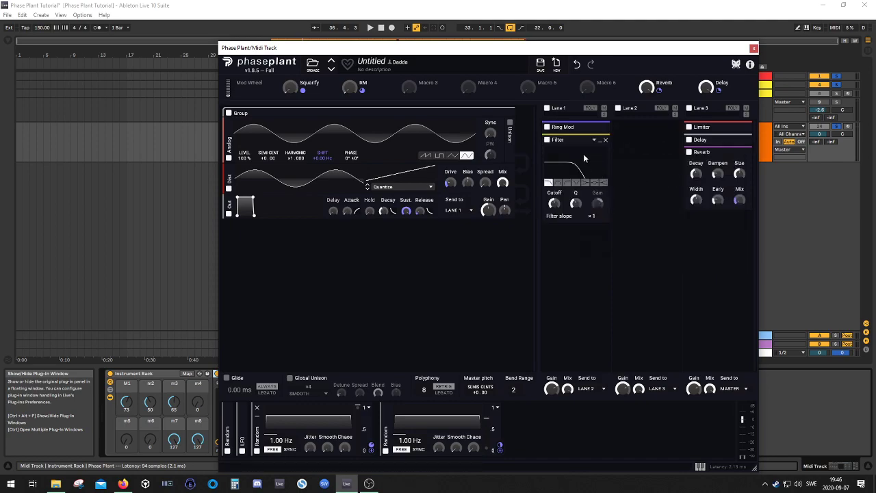
drag(575, 141, 575, 129)
click(585, 170)
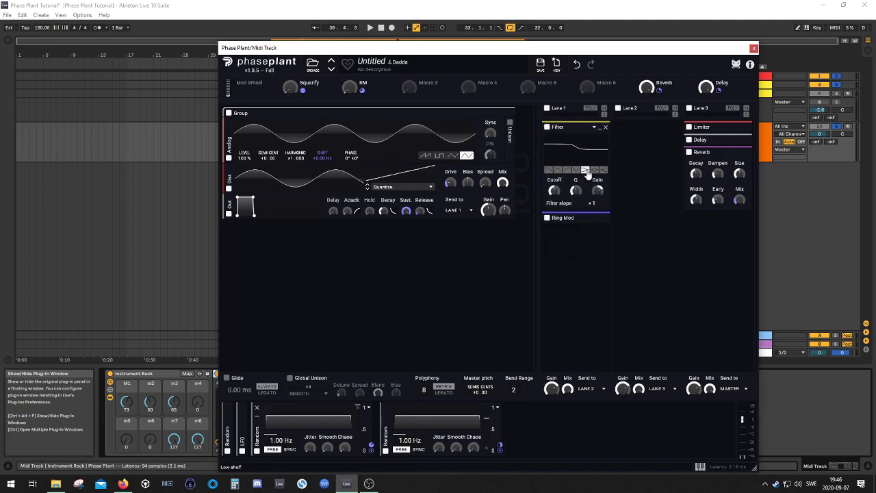
click(594, 171)
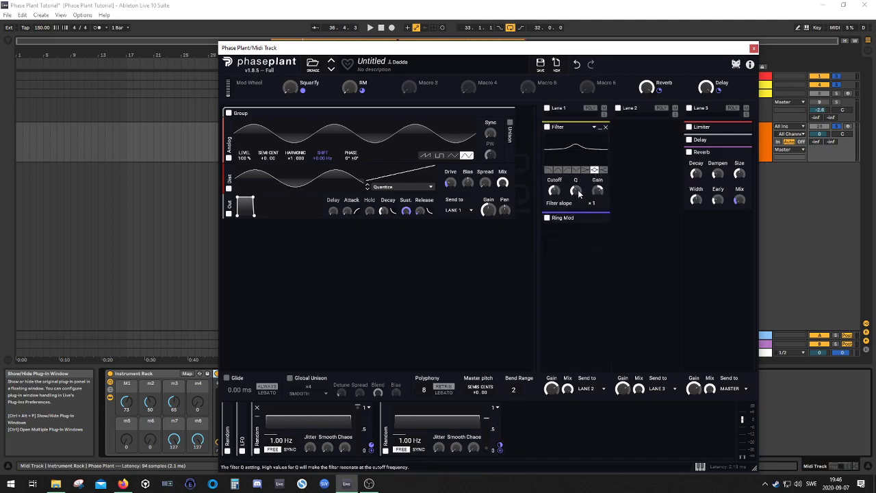
Bring the peak Filter's Gain to flat and raise its Cutoff while adjusting Q and auditioning
drag(577, 193, 598, 211)
key(space)
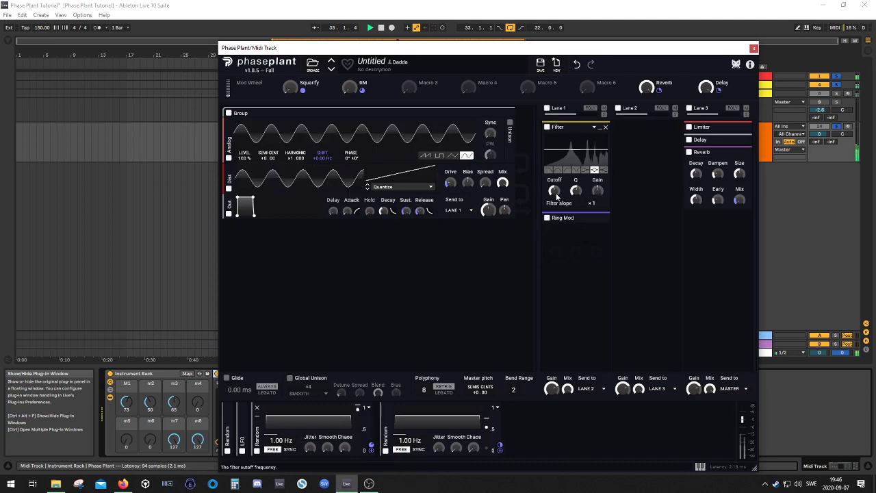
drag(554, 191, 554, 184)
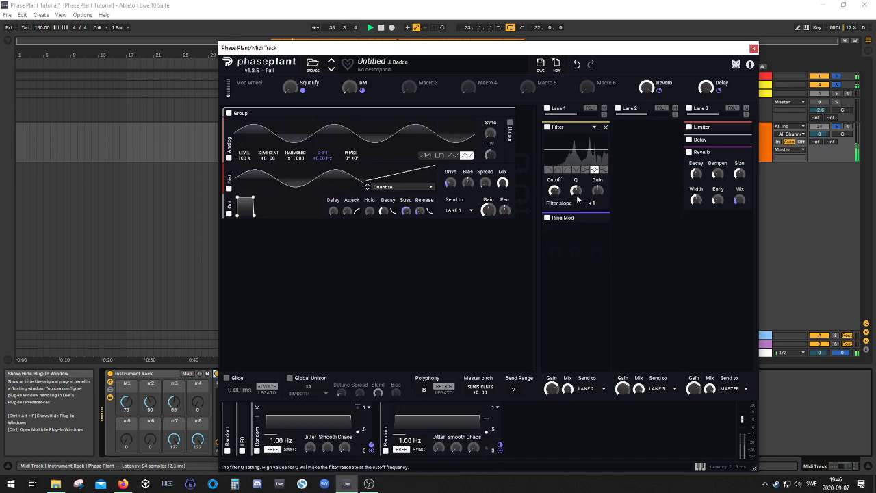
key(space)
key(space)
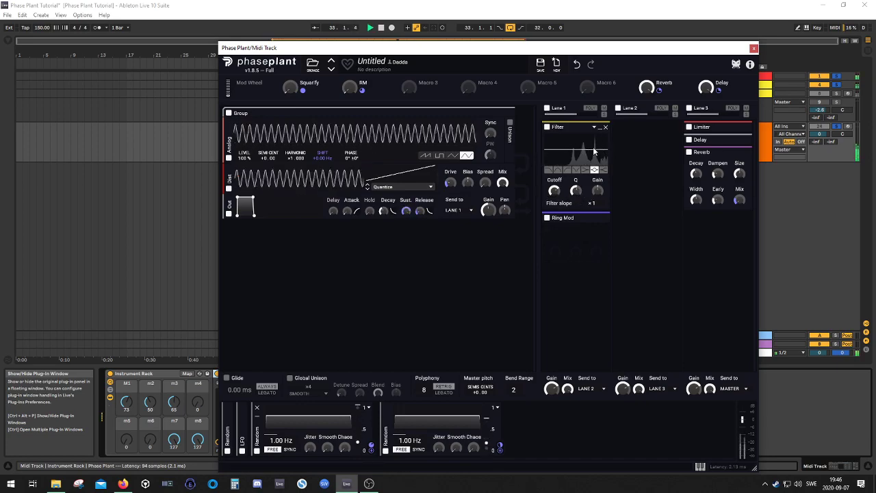
key(space)
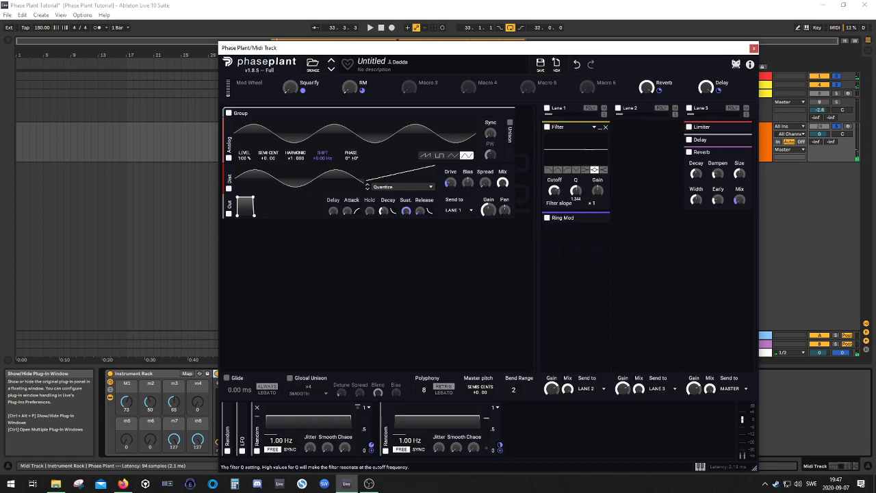
Cut the Filter's Gain to about -5.75 dB and fine-tune its Cutoff and Q during playback
drag(597, 192, 555, 189)
key(space)
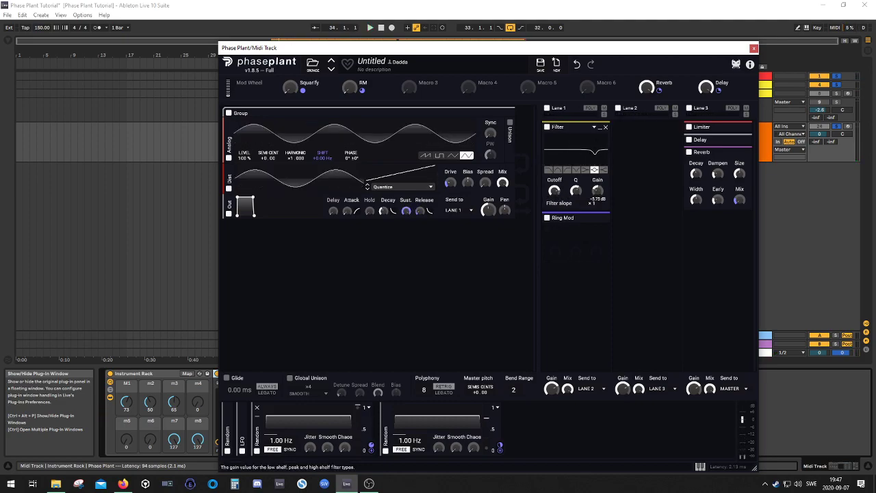
key(space)
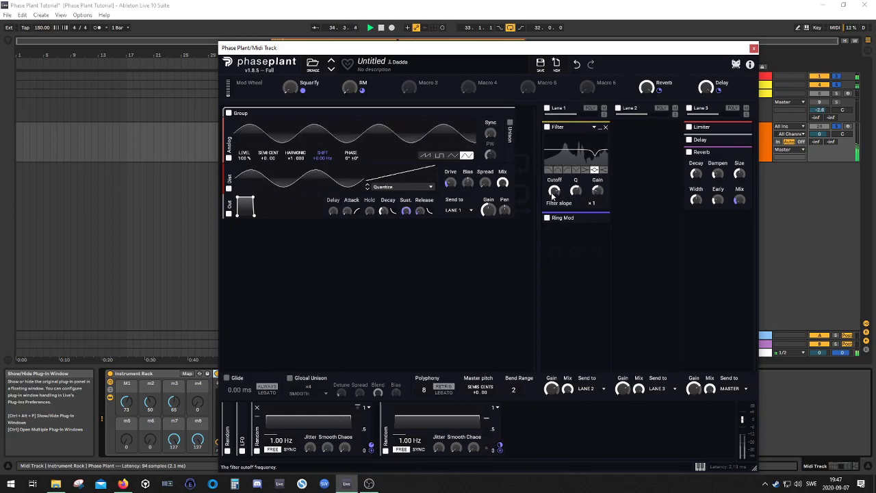
drag(554, 190, 555, 194)
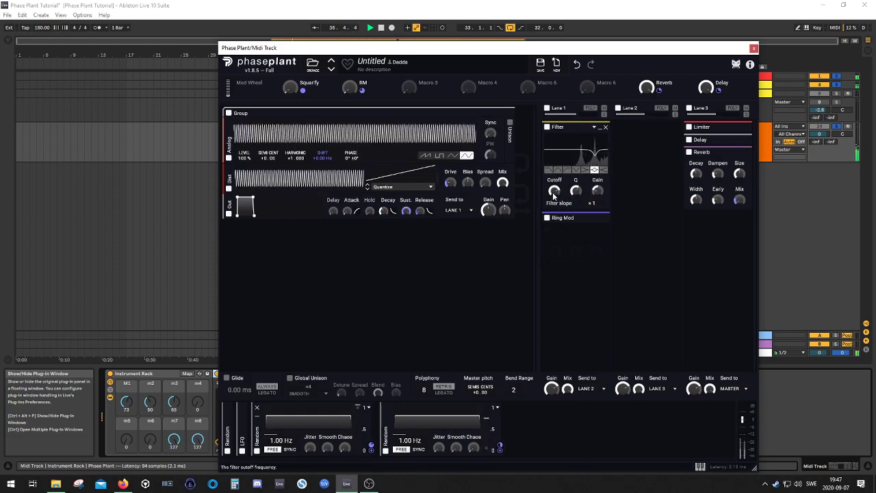
drag(575, 194, 598, 199)
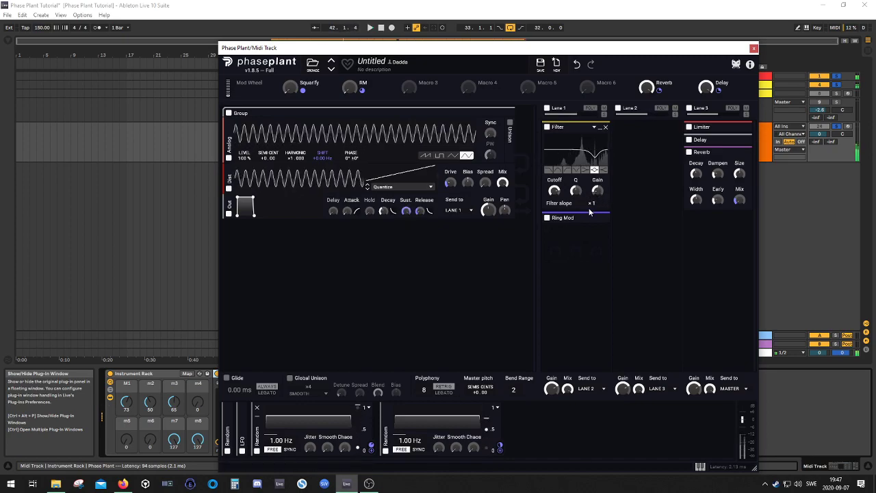
key(space)
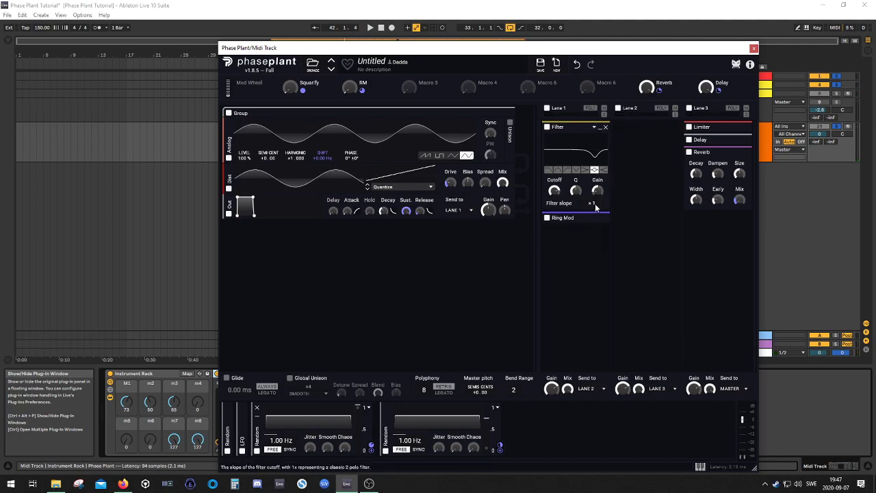
Try a Filter slope of ×2, return it to ×1, and fine-tune Q to about 2.2 during playback
key(space)
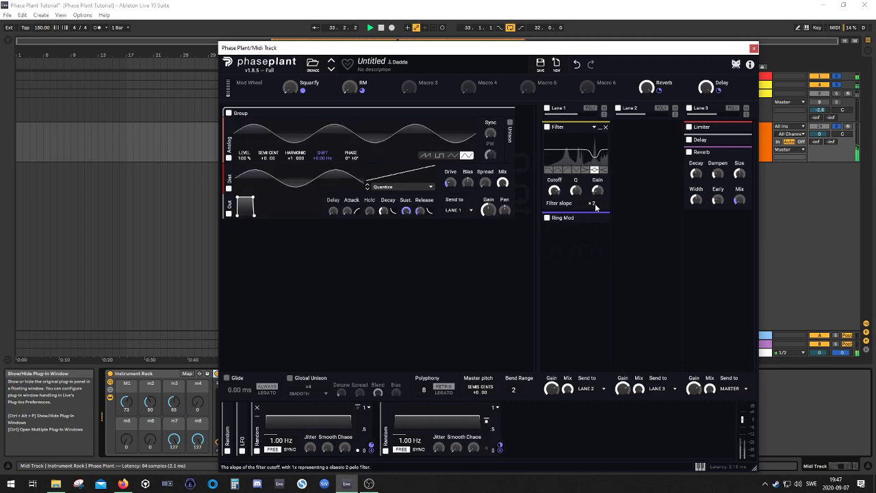
drag(595, 204, 595, 215)
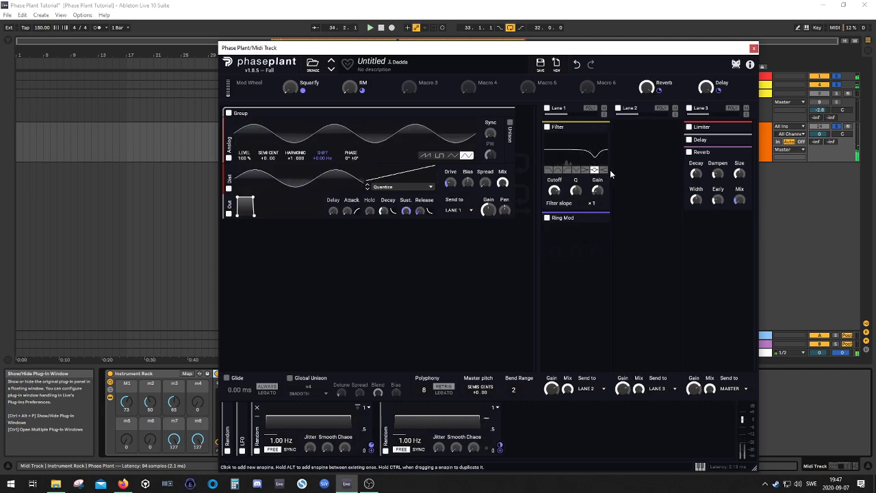
key(space)
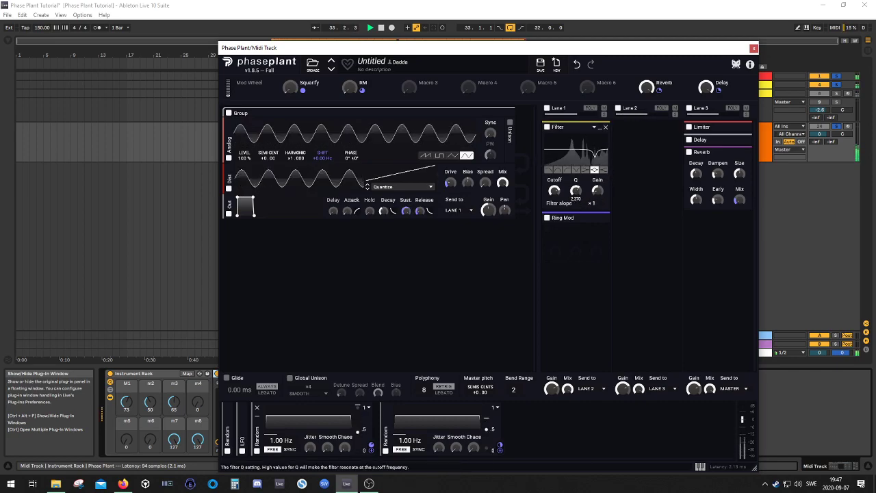
mouse_move(577, 190)
mouse_down()
mouse_move(577, 179)
mouse_move(578, 192)
mouse_up()
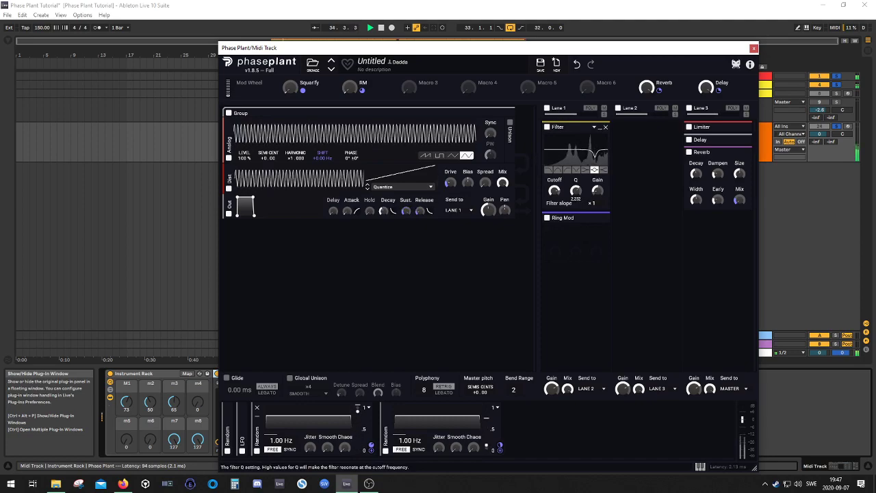
key(space)
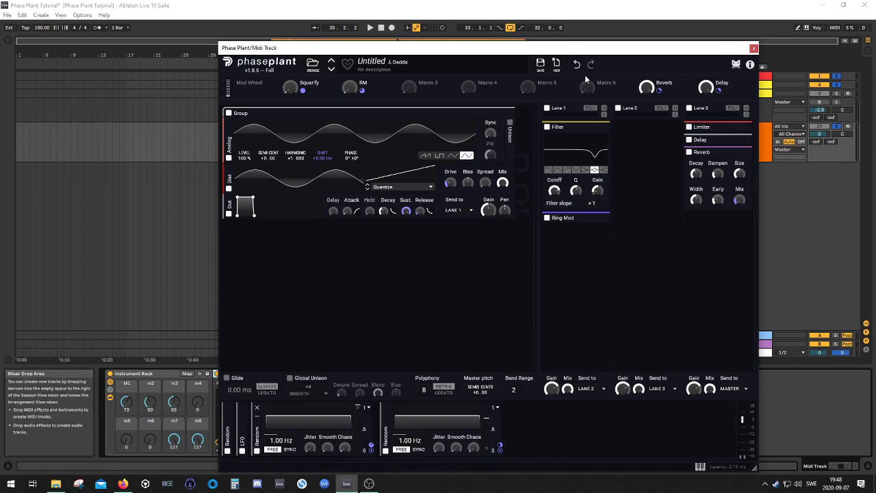
drag(602, 53, 581, 30)
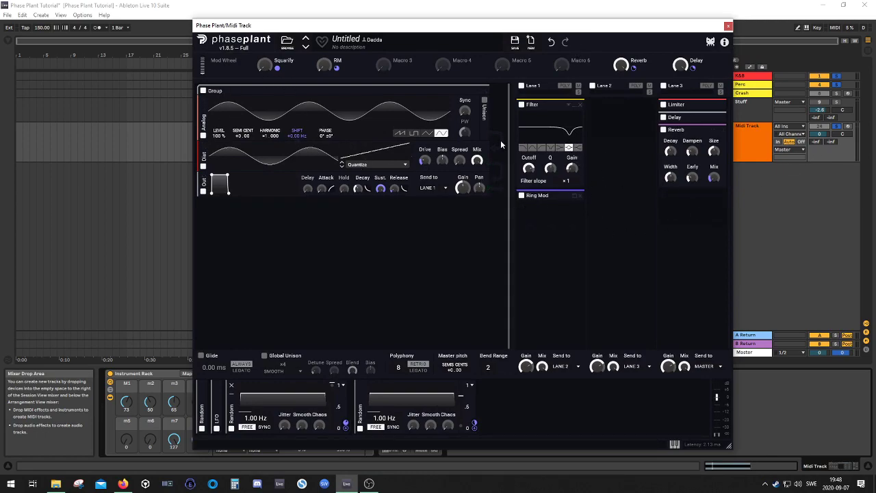
Assign Macro 3 to the output Depth of the two expanded Random modulators
key(space)
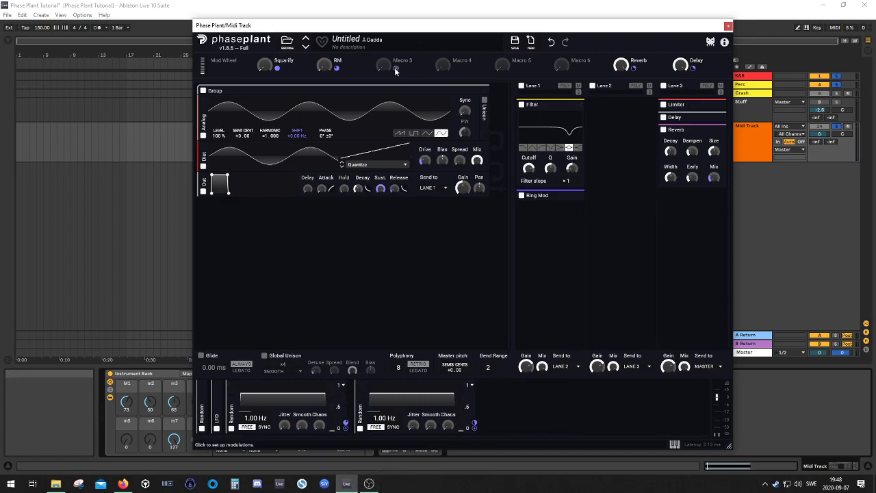
drag(395, 70, 338, 410)
click(405, 319)
click(396, 68)
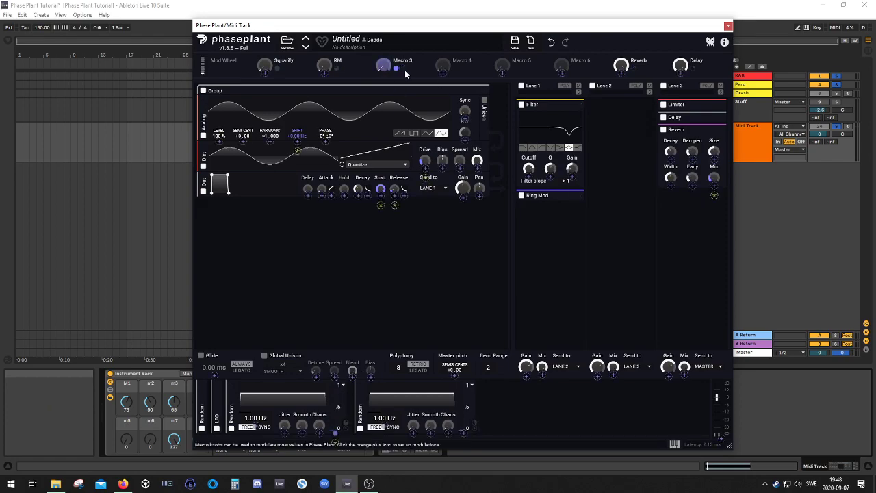
click(463, 432)
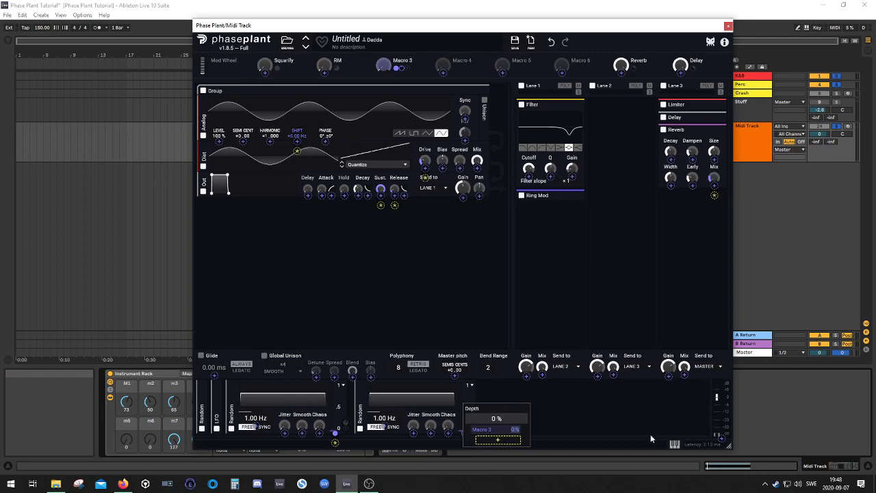
click(382, 61)
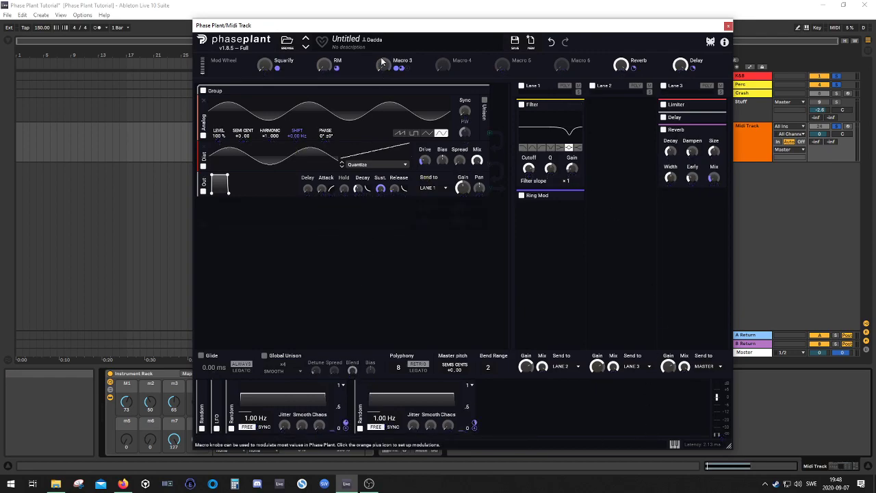
Raise Macro 3 to its maximum during playback and rename it "Make me pluck"
key(space)
drag(382, 62, 382, 20)
text(Ran)
key(BackSpace)
key(BackSpace)
key(BackSpace)
key(BackSpace)
key(BackSpace)
key(BackSpace)
key(Return)
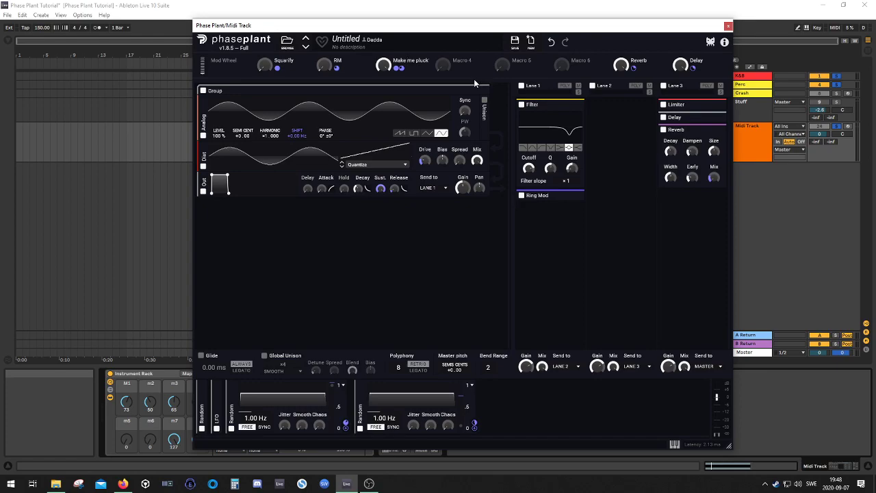
mouse_move(380, 66)
mouse_down()
mouse_move(381, 93)
mouse_move(380, 83)
mouse_up()
double_click(396, 63)
click(427, 60)
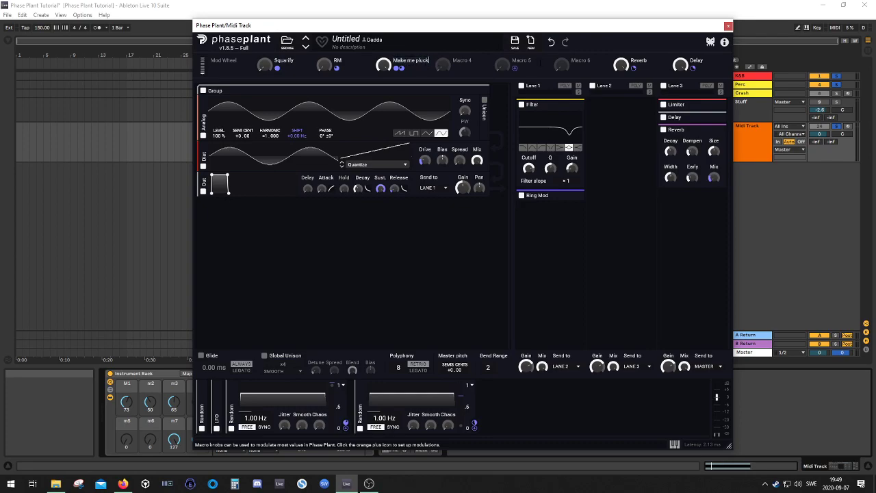
Audition the patch with Make me pluck at 0%, then expand the first Random modulator and fine-tune its output depth
key(space)
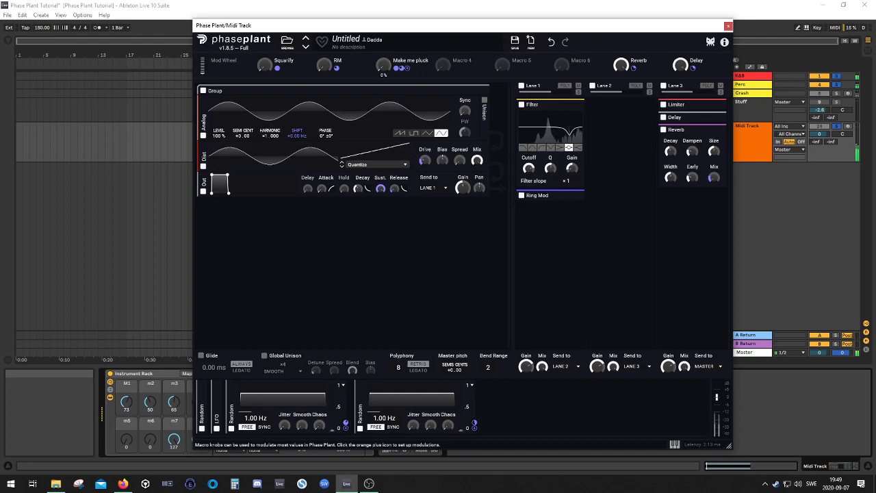
drag(383, 66, 384, 66)
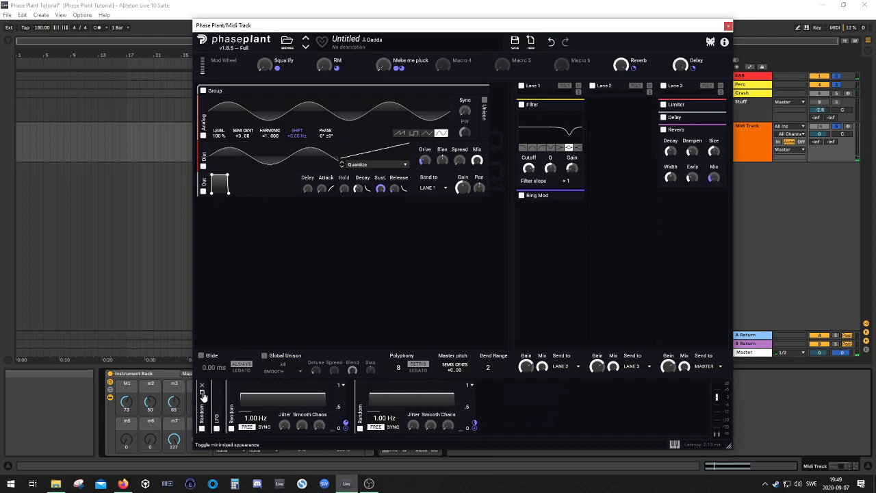
click(203, 393)
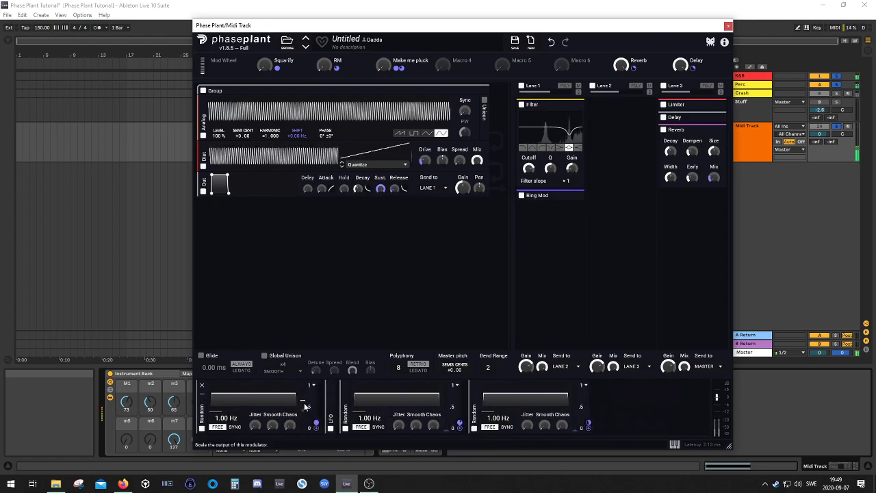
mouse_move(303, 408)
mouse_down()
mouse_move(303, 392)
mouse_move(304, 404)
mouse_up()
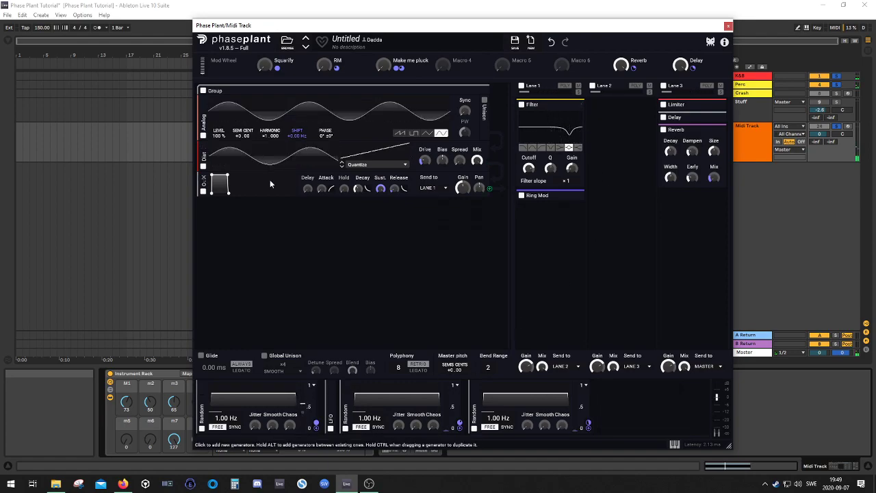
Add a low-pass Filter generator before the Output, set its Slope to ×2, and lower its Cutoff during playback
click(213, 227)
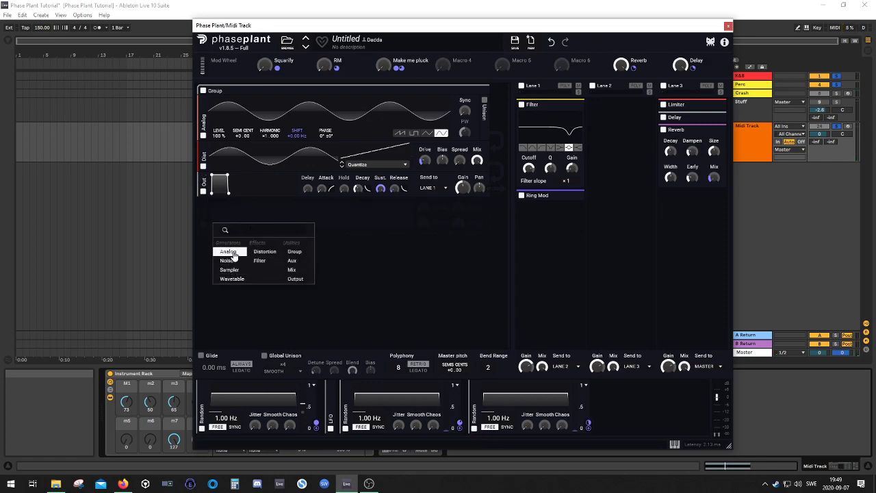
click(259, 261)
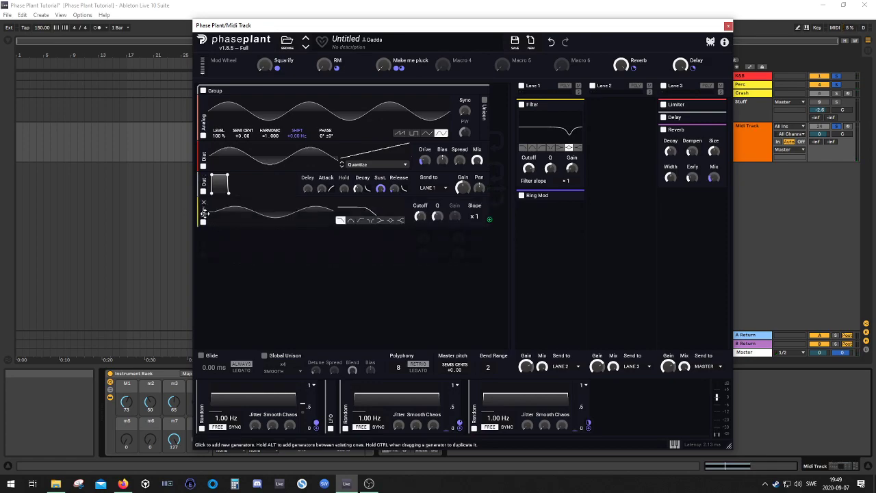
drag(204, 213, 203, 186)
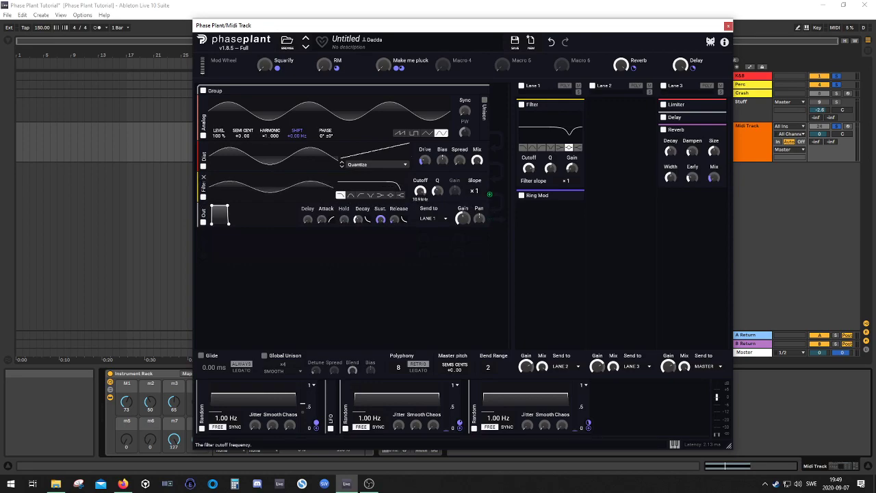
click(471, 193)
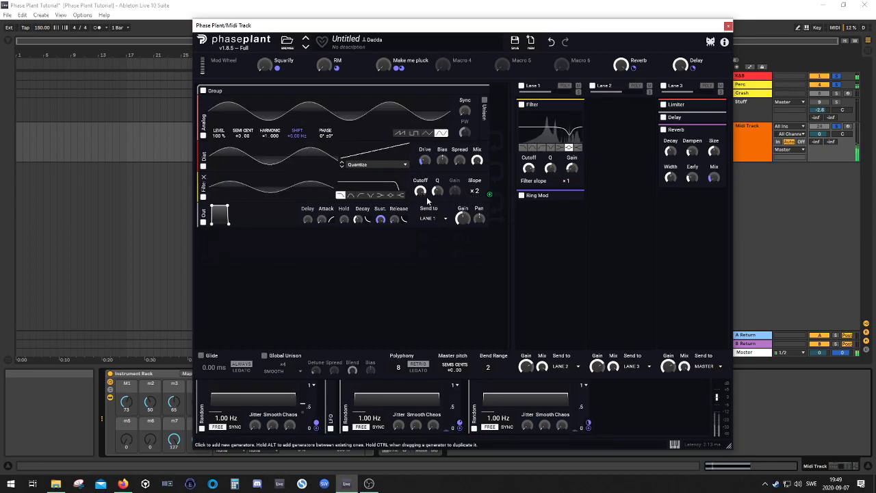
drag(421, 192, 421, 212)
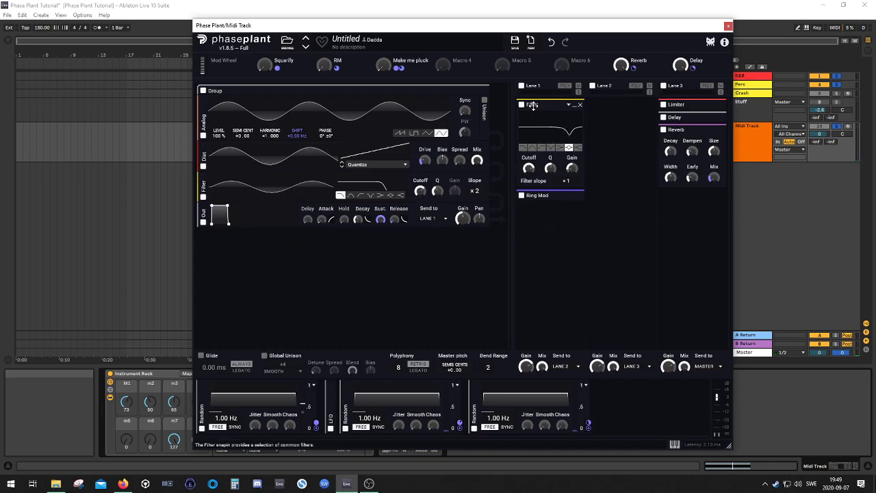
Try removing the Filter from Lane 1 while adjusting the generator Filter's Cutoff, and undo the removal
click(578, 104)
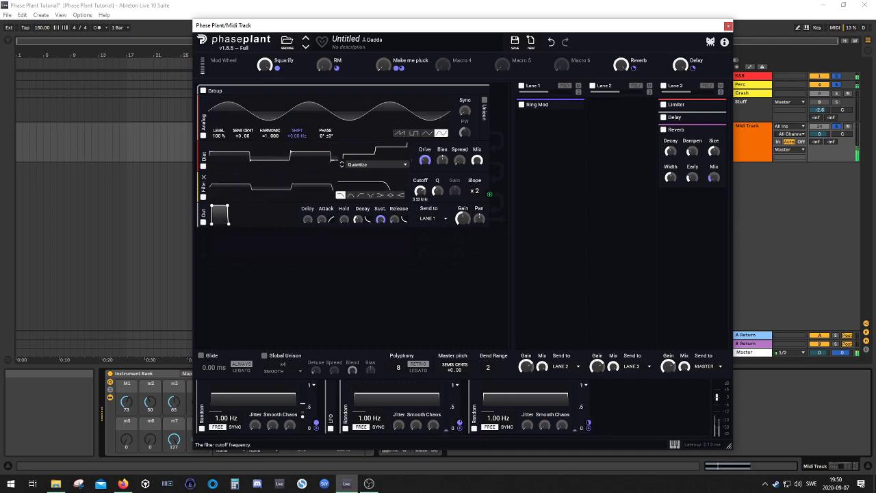
drag(420, 191, 421, 186)
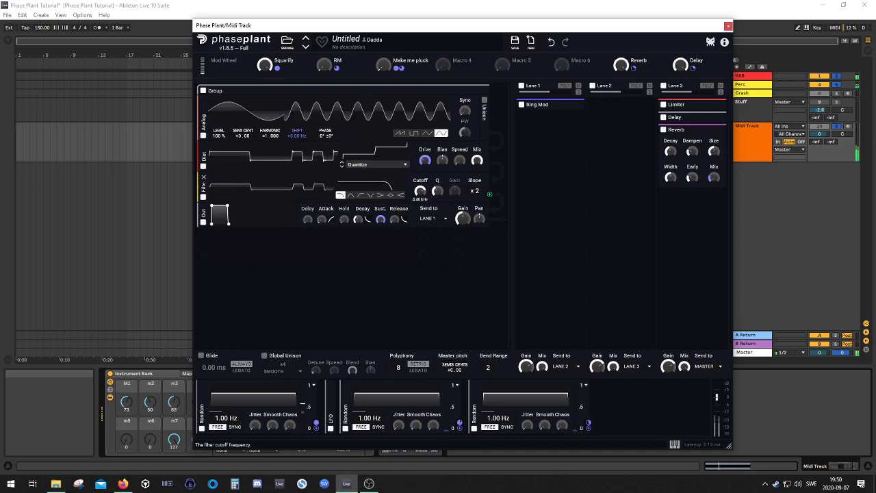
click(551, 43)
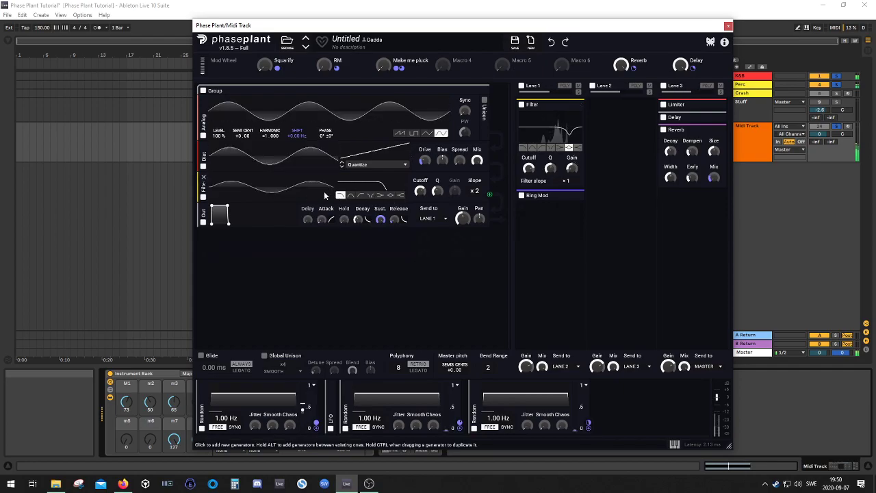
Raise the generator Filter's Cutoff while auditioning Squarify at maximum, and turn Squarify back down to zero
drag(421, 195, 422, 186)
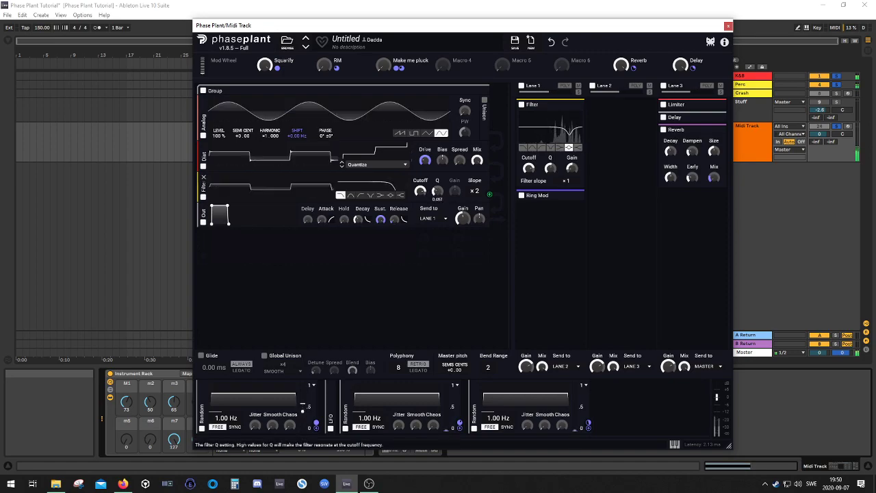
drag(421, 189, 421, 177)
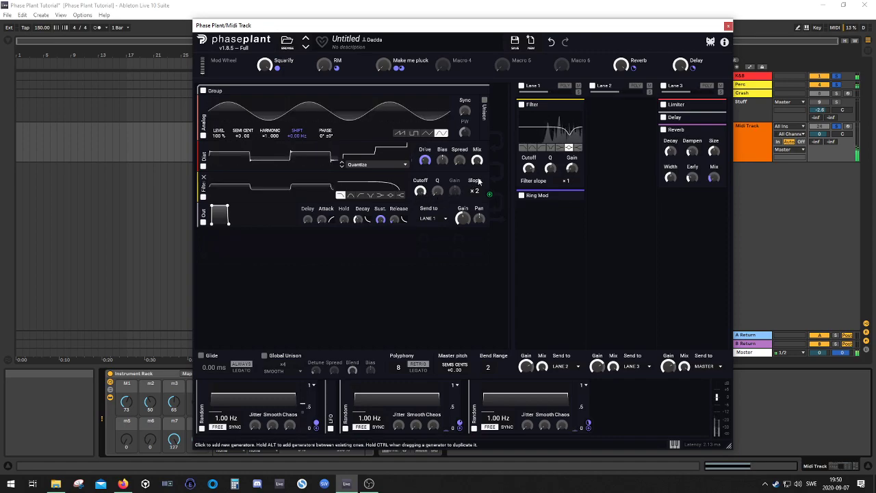
drag(270, 67, 270, 137)
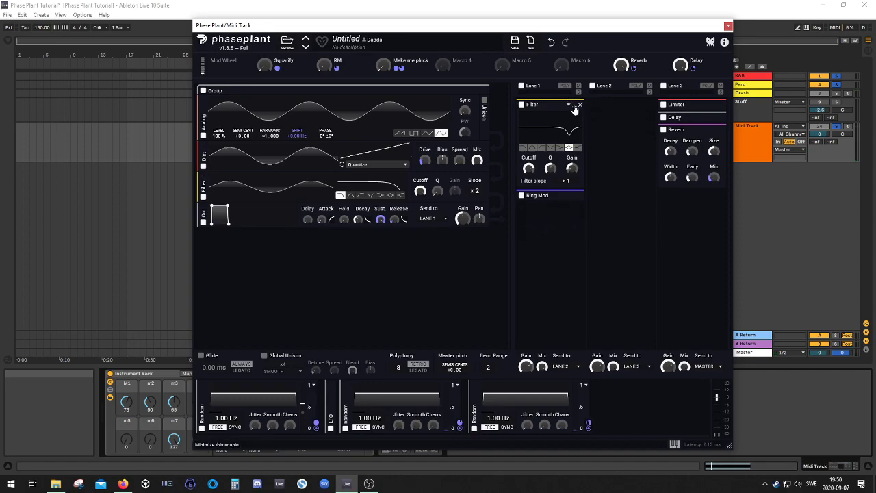
Minimize the Lane 1 Filter, add a Flanger to Lane 2, and switch the Flanger's Scroll off
click(575, 106)
click(610, 111)
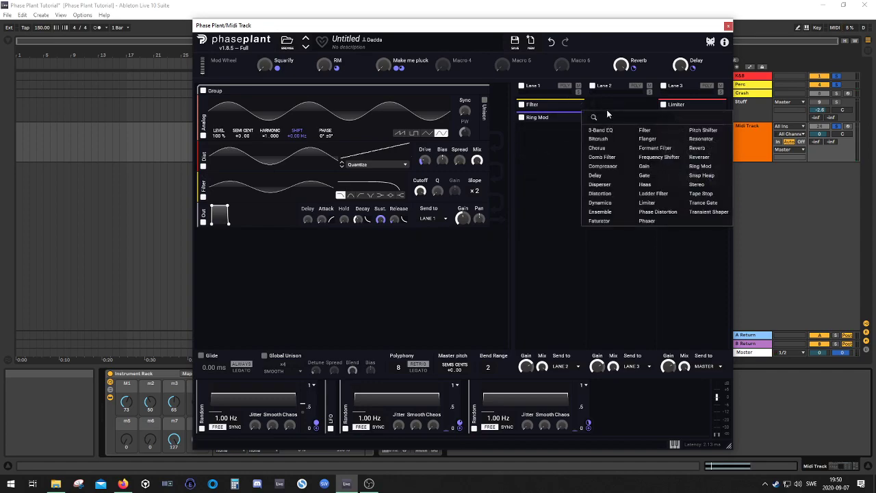
click(649, 140)
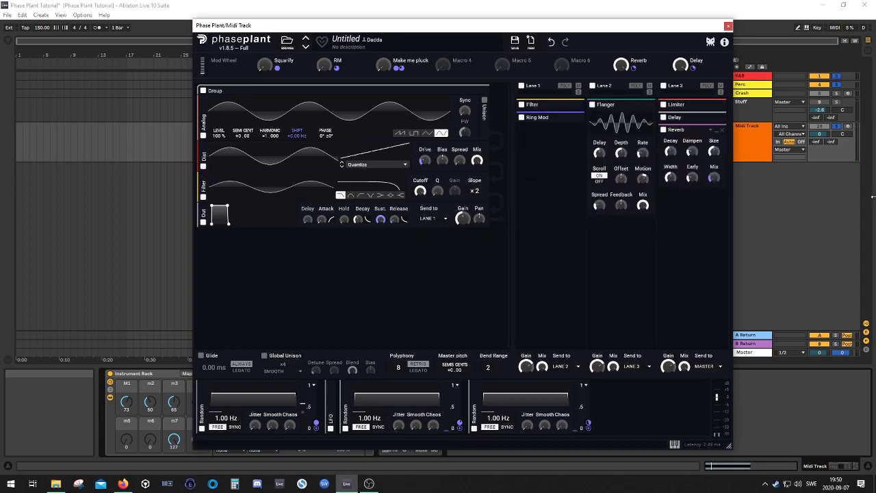
click(599, 180)
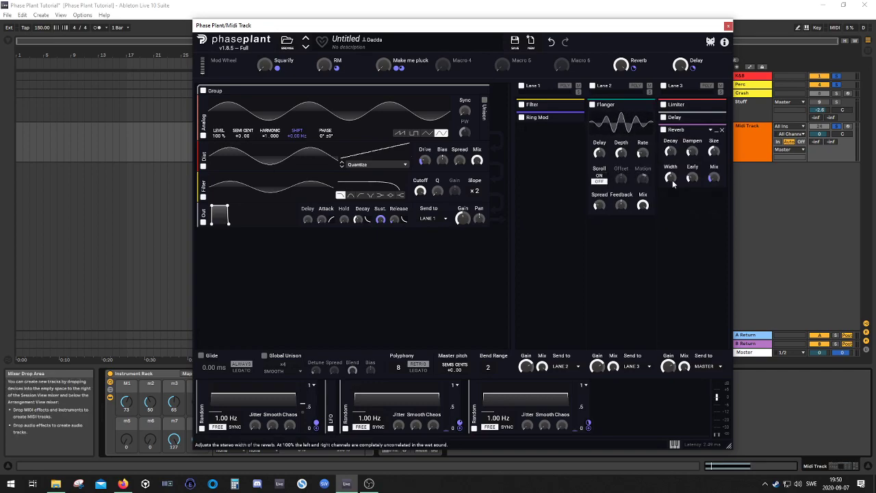
Set the Flanger's Delay to about 1.06 ms and adjust its Depth and Spread
drag(600, 153, 600, 154)
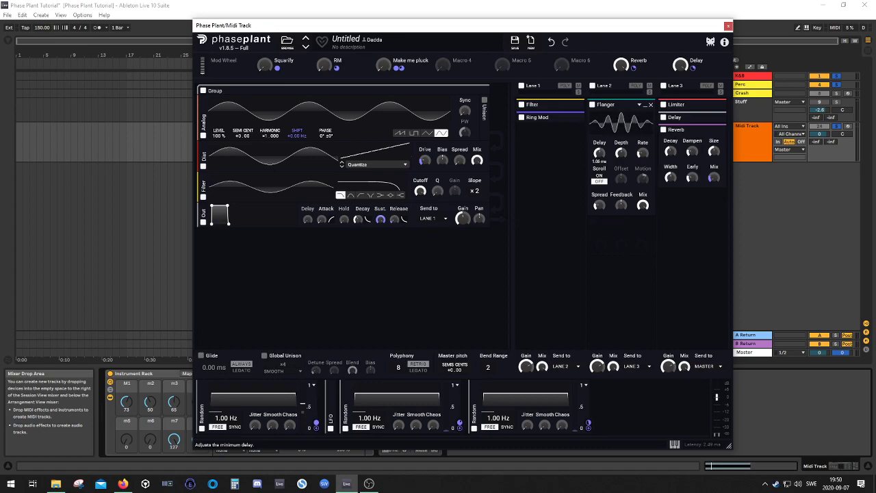
drag(621, 153, 621, 158)
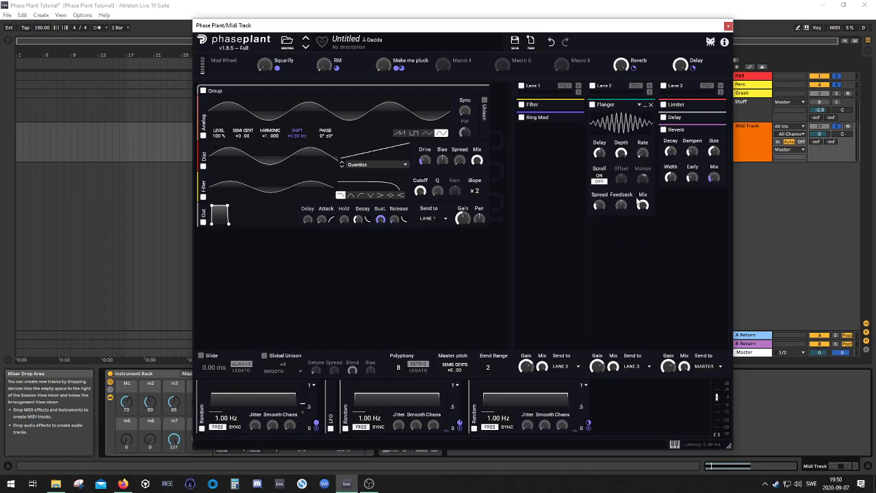
drag(600, 205, 599, 205)
Add a sine LFO modulator, collapse the expanded Random modulators, and check the LFO's shape in its editor
click(640, 397)
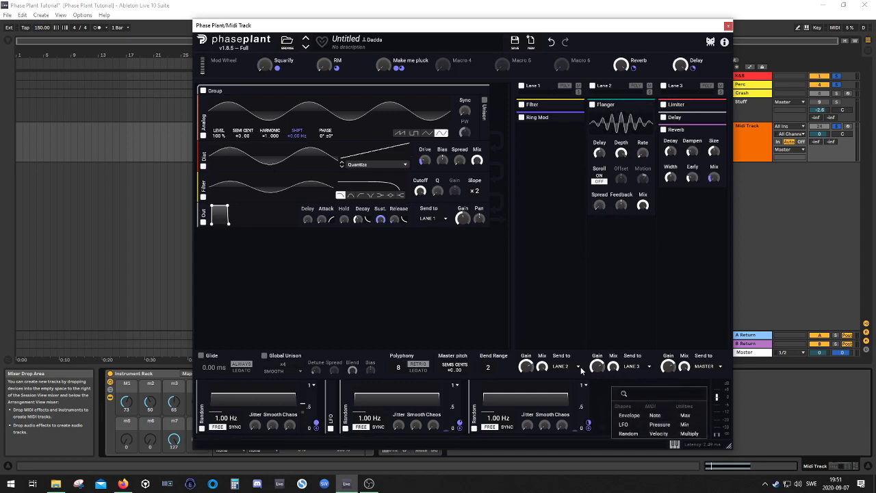
click(476, 398)
click(346, 396)
click(202, 395)
click(311, 401)
click(331, 424)
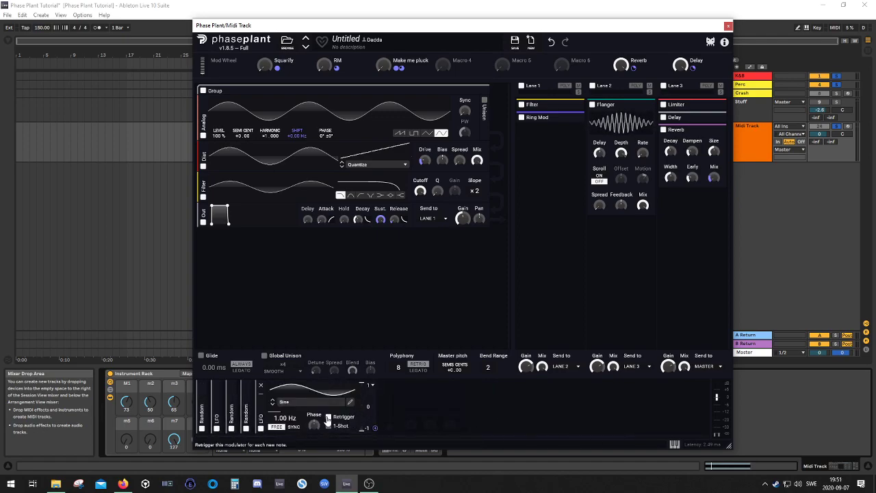
click(349, 402)
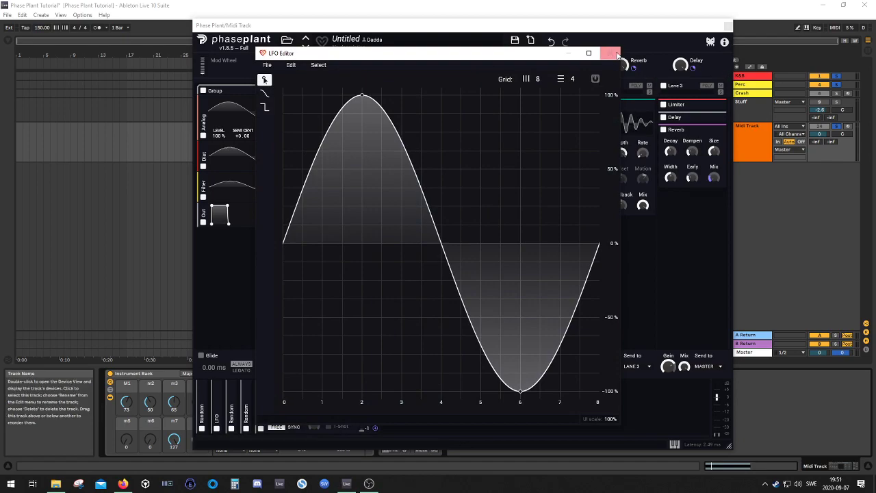
click(610, 54)
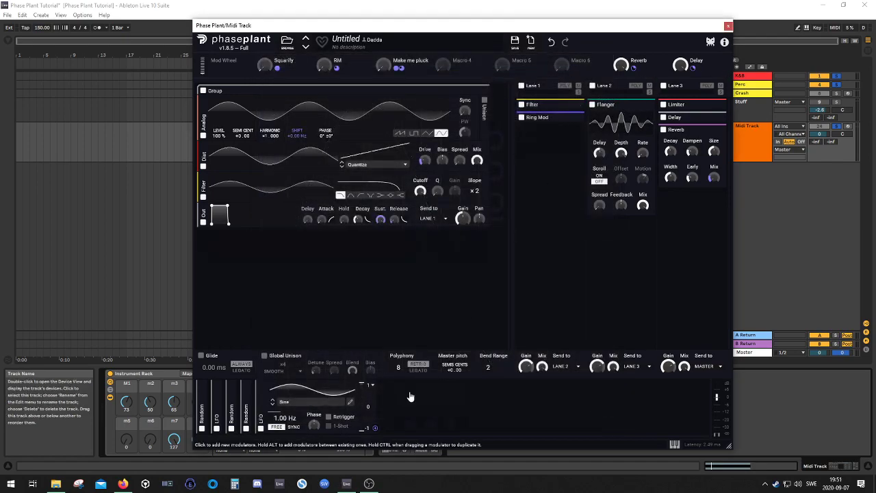
Assign the new LFO to the Flanger's Delay and increase its modulation amount
click(375, 427)
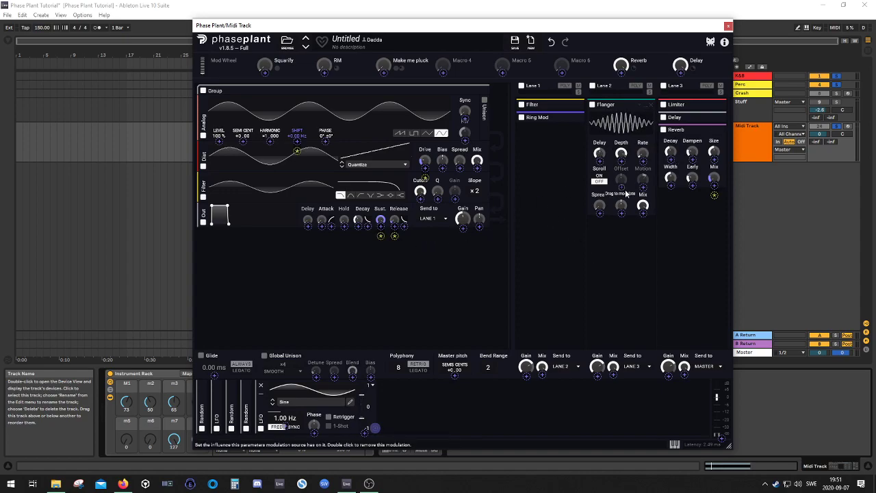
click(600, 157)
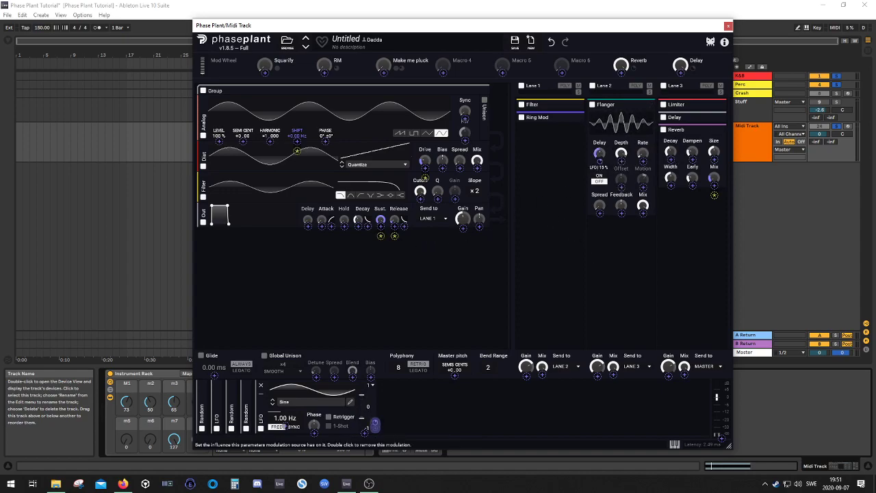
drag(599, 161, 600, 116)
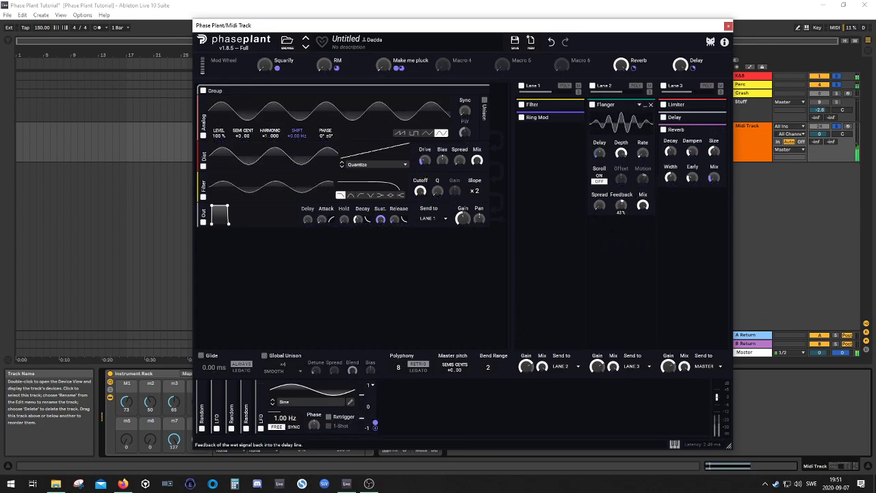
Raise the Flanger's Feedback to about 94% and the new LFO's rate to about 48.2 Hz during playback
drag(621, 206, 621, 200)
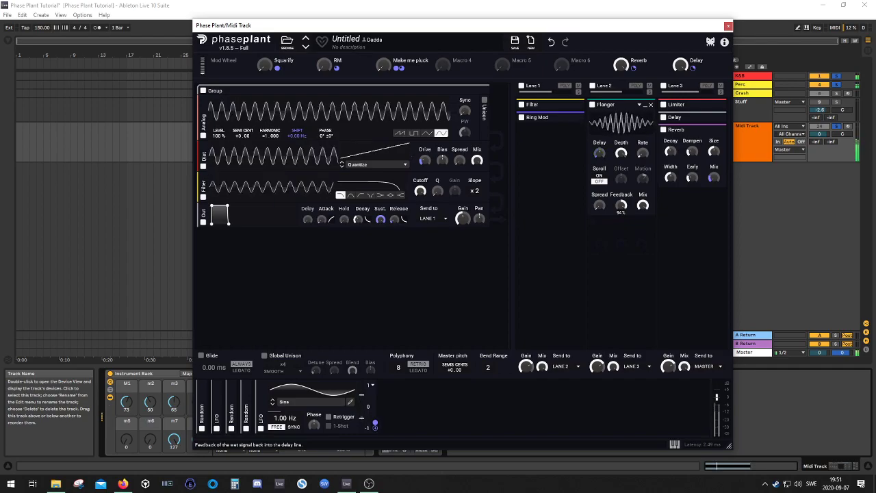
drag(283, 418, 283, 404)
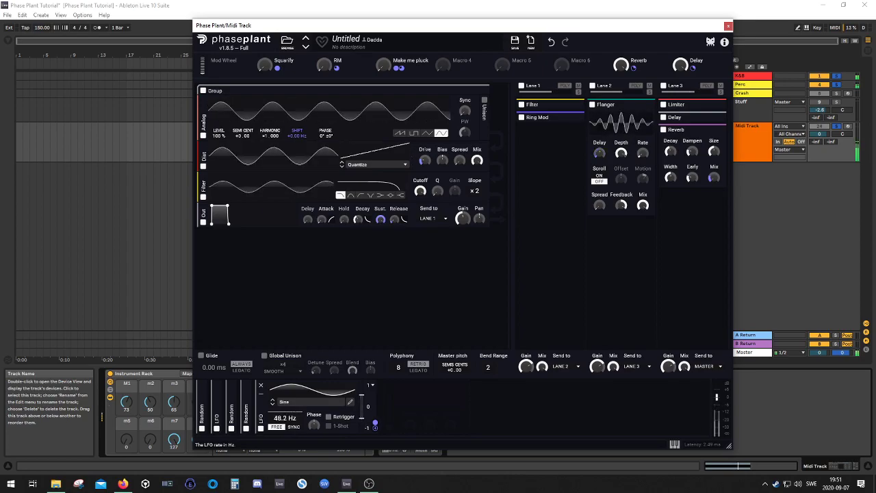
Raise the Flanger's Feedback slightly and bring the new LFO's rate to 0.15 Hz
scroll(286, 419, up, 2)
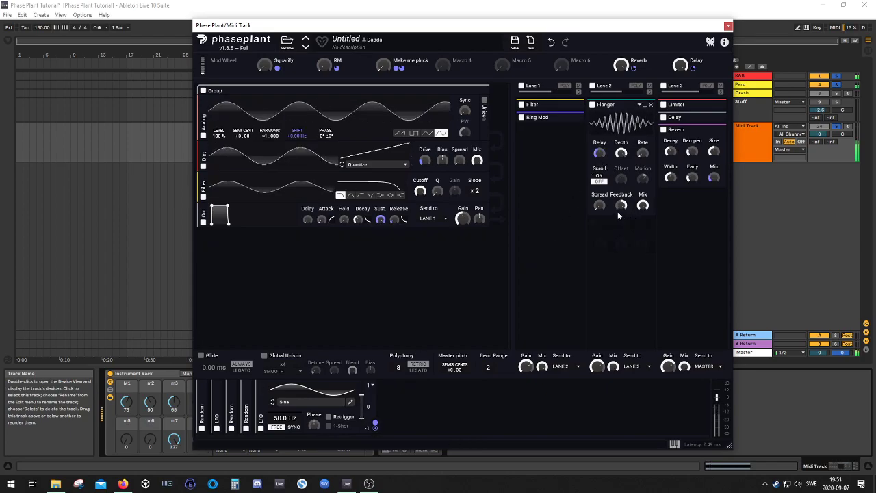
drag(620, 206, 620, 195)
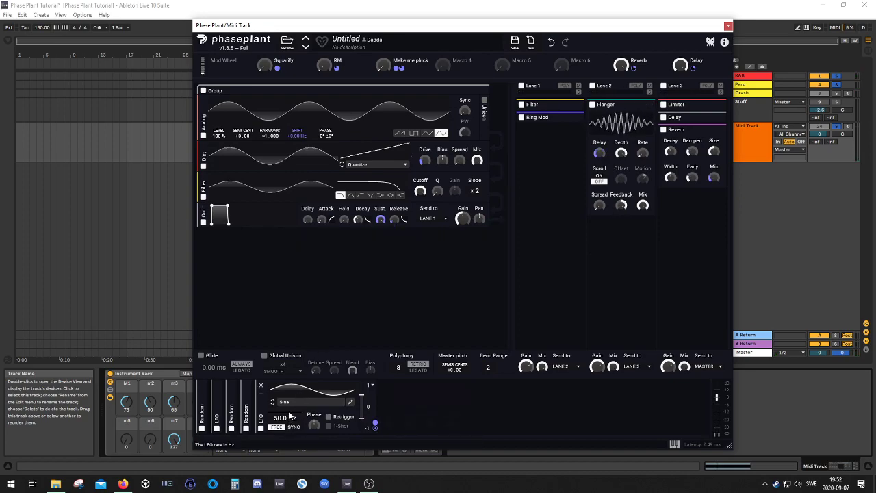
mouse_move(285, 417)
mouse_down()
mouse_move(284, 469)
mouse_move(282, 421)
mouse_up()
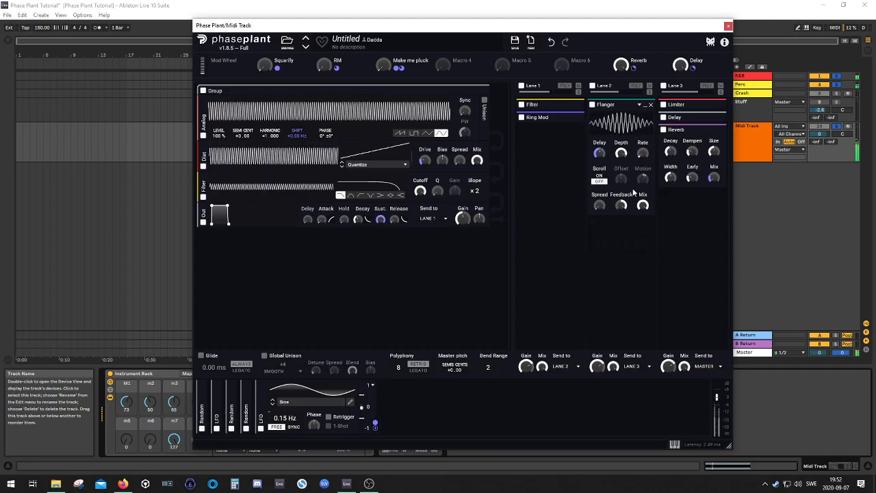
Lower the Flanger's Mix to 0% and fine-tune its Depth, leaving the Flanger expanded
drag(642, 204, 643, 239)
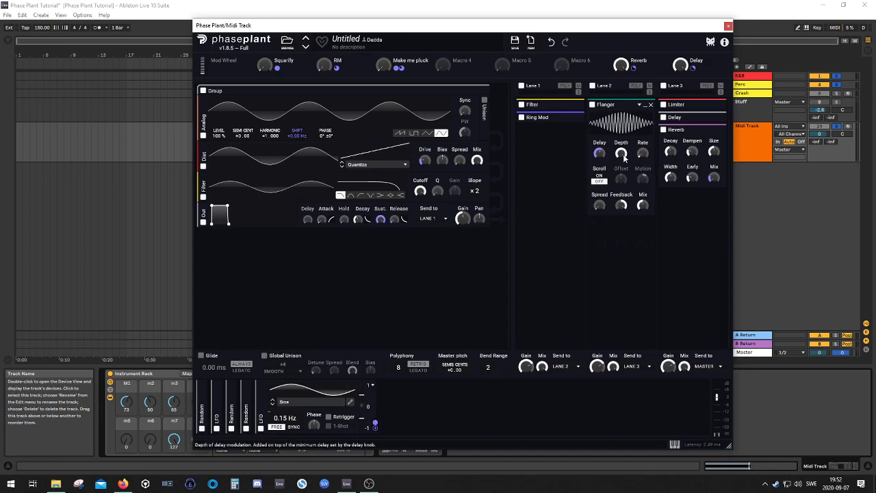
mouse_move(623, 154)
mouse_down()
mouse_move(621, 188)
mouse_move(623, 160)
mouse_up()
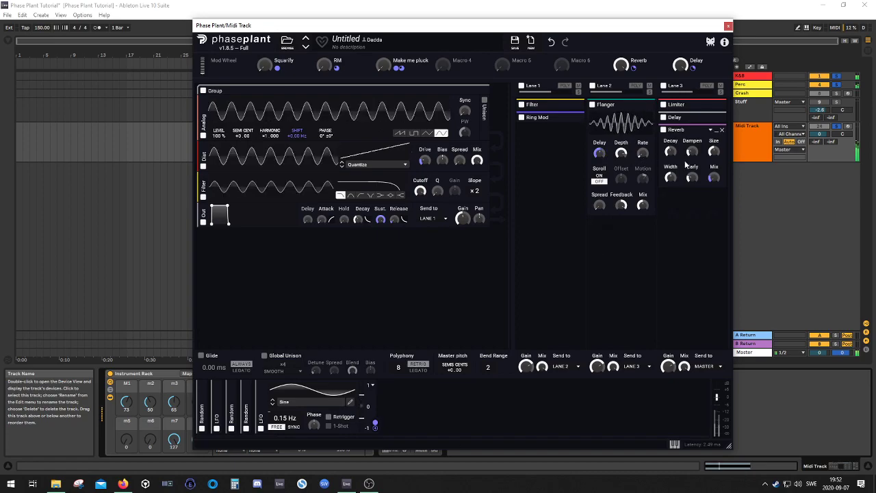
click(645, 105)
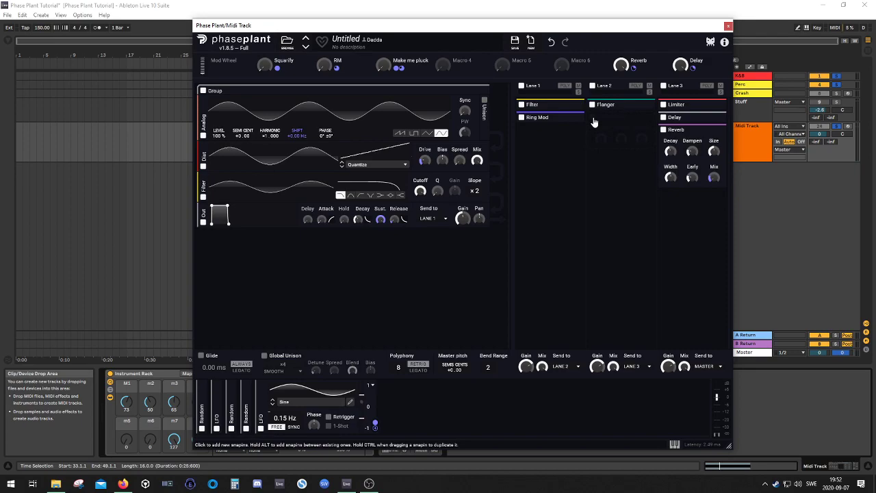
click(645, 108)
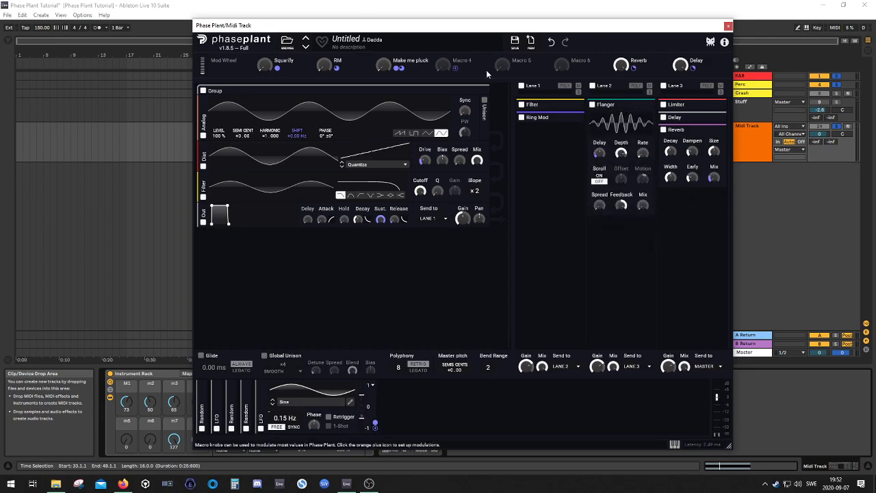
Assign Macro 4 to the Flanger's Mix with an amount of about 50% and rename the macro Flanging
drag(456, 69, 642, 213)
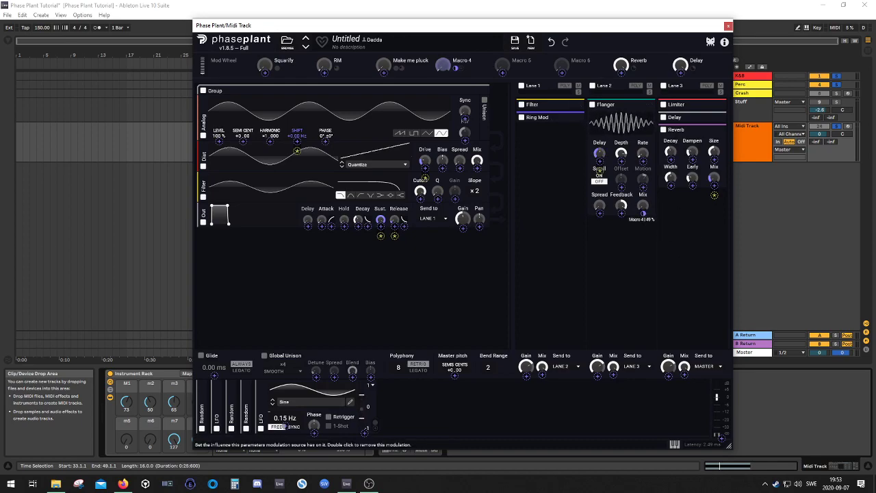
click(643, 215)
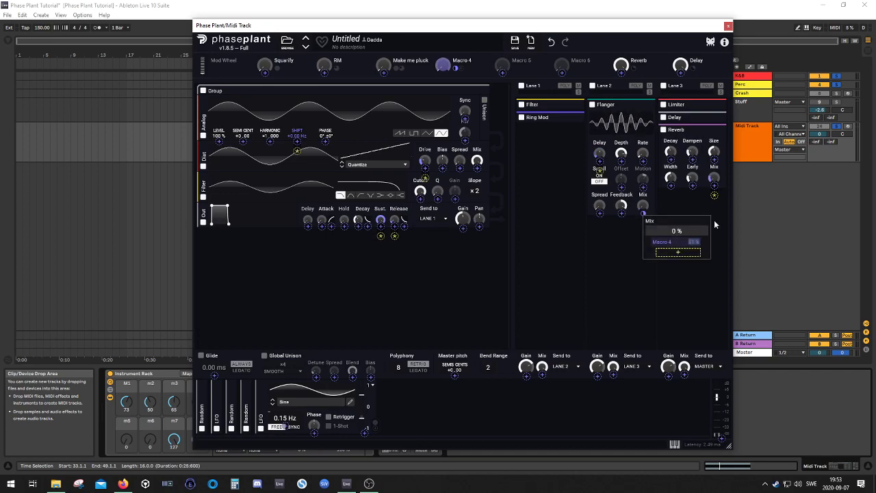
click(463, 63)
double_click(462, 60)
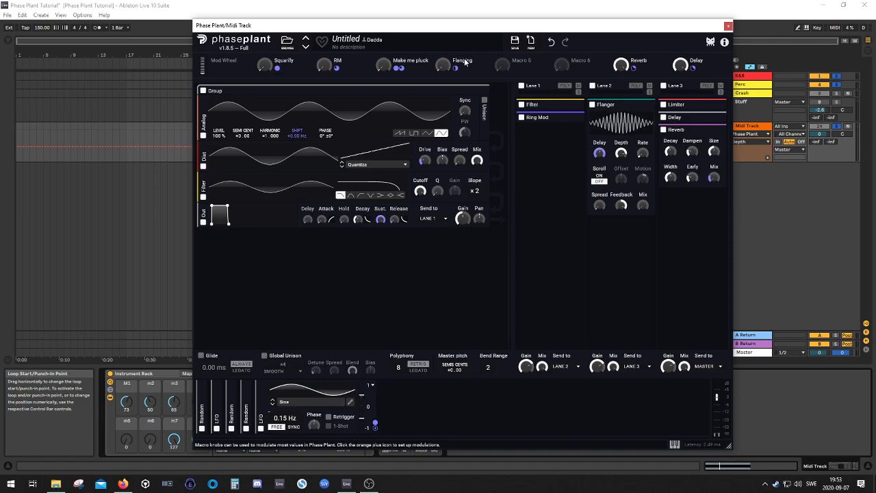
Audition the Flanging, Make me pluck, RM and Squarify macros at full, and return Flanging to zero
drag(442, 66, 452, 55)
drag(383, 68, 385, 48)
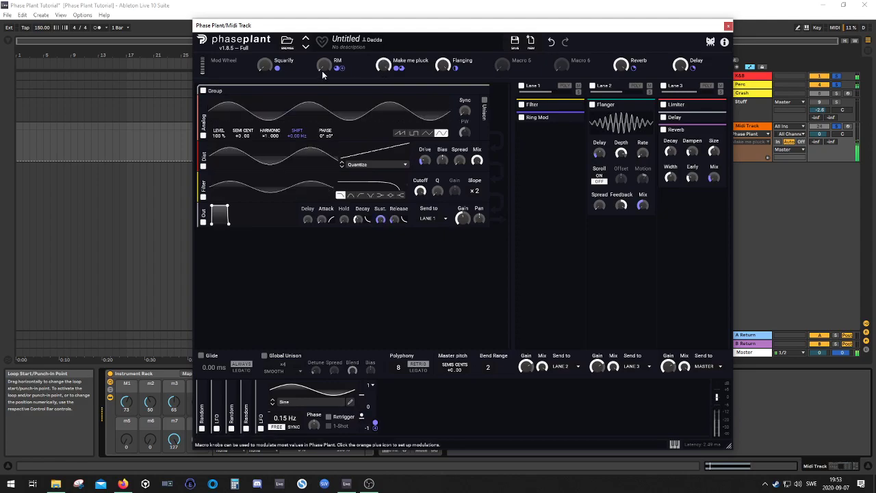
drag(324, 67, 323, 46)
drag(263, 66, 263, 52)
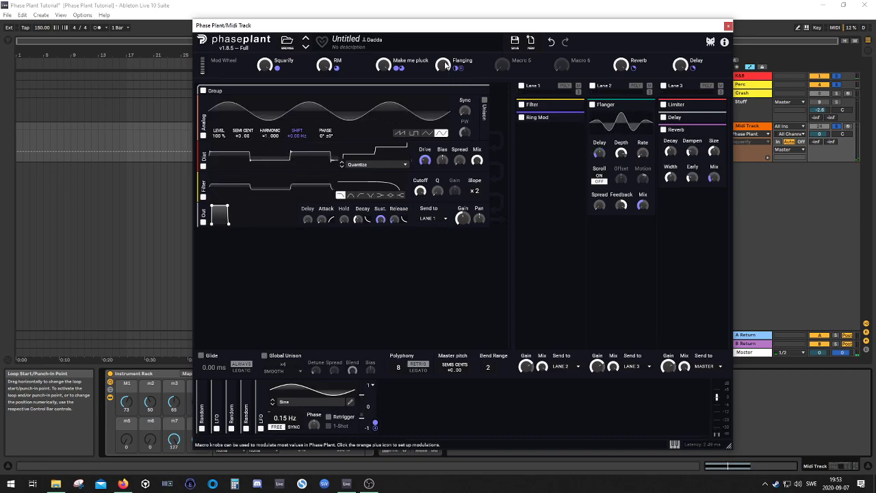
drag(444, 65, 444, 120)
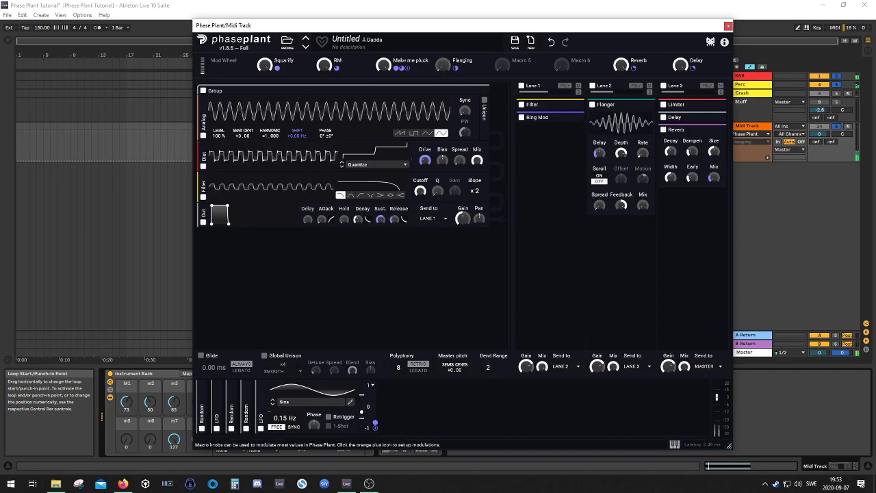
Sweep the RM macro, expand the Ring Mod in Lane 1 and adjust its Rectify amount
mouse_move(336, 69)
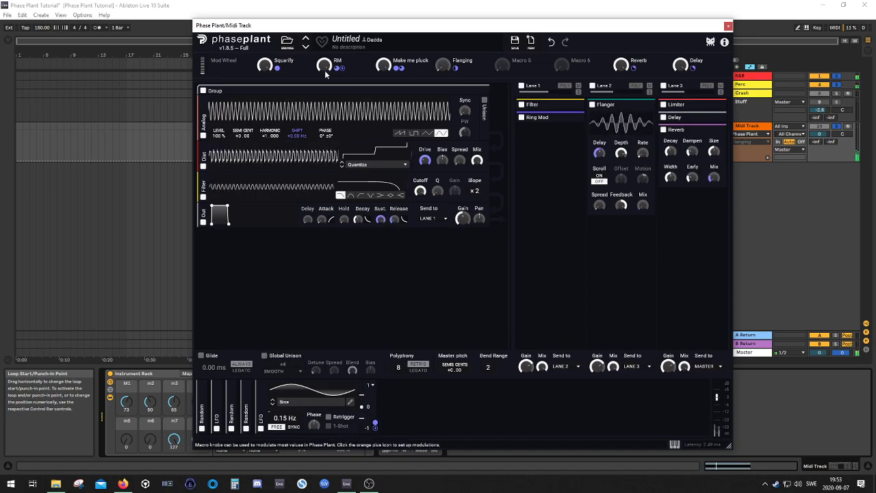
mouse_move(325, 71)
mouse_down()
mouse_move(324, 121)
mouse_move(324, 70)
mouse_up()
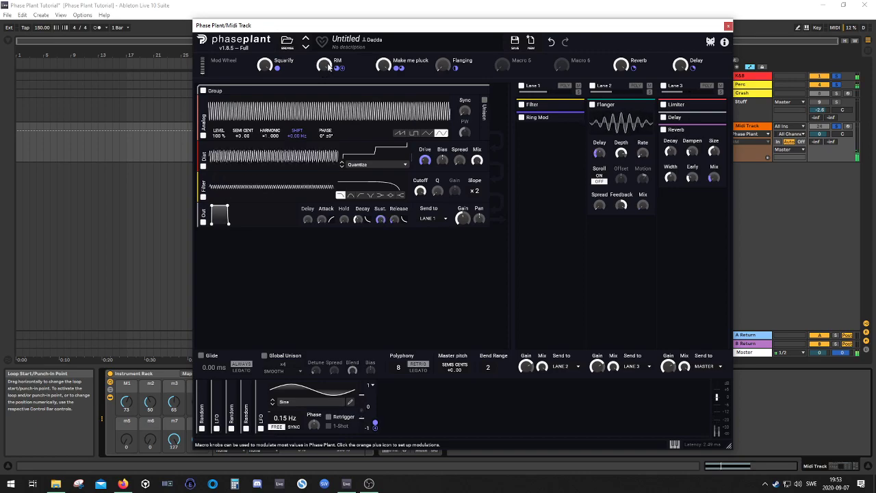
click(547, 118)
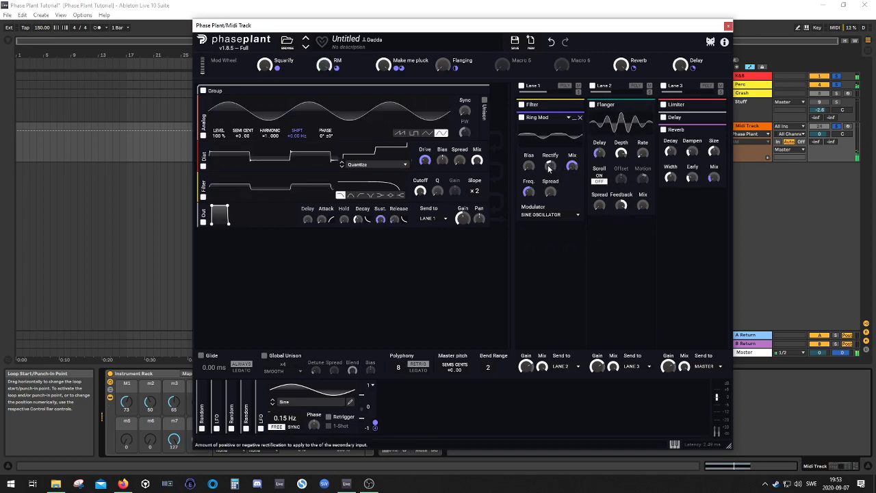
mouse_move(550, 167)
mouse_down()
mouse_move(550, 192)
mouse_move(549, 170)
mouse_up()
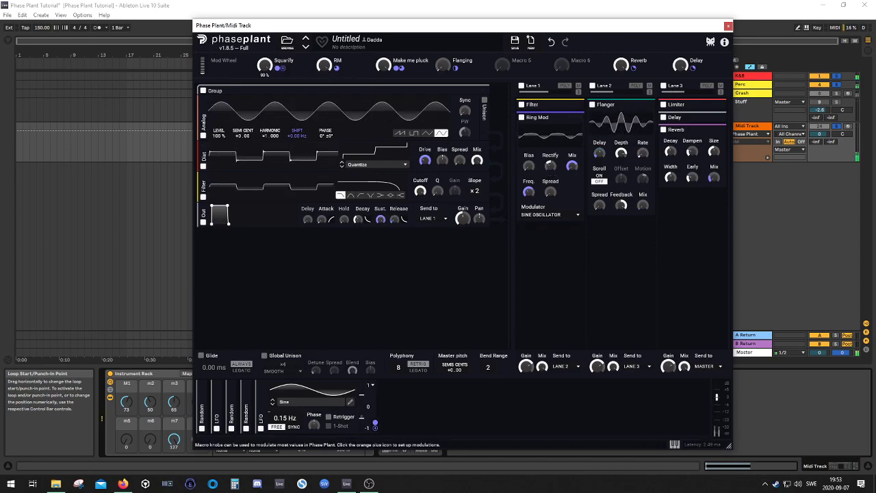
Reset the Squarify macro and raise the Ring Mod's Bias while sweeping the RM macro
double_click(269, 66)
mouse_move(327, 73)
mouse_down()
mouse_move(328, 81)
mouse_move(327, 71)
mouse_up()
drag(528, 167, 528, 144)
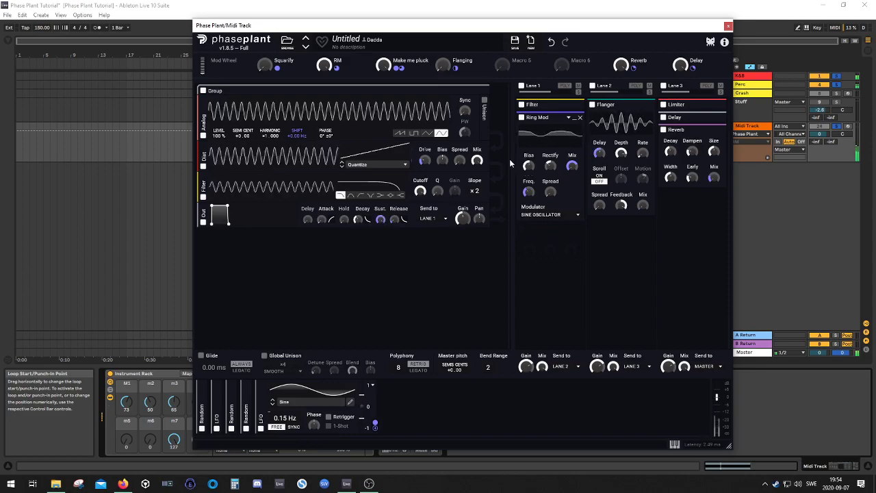
mouse_move(326, 67)
mouse_down()
mouse_move(325, 135)
mouse_move(325, 67)
mouse_up()
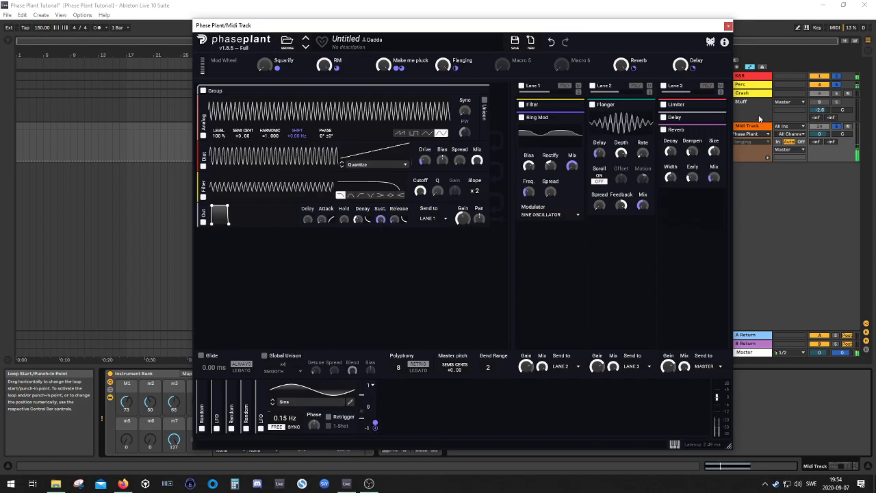
Expand the Limiter in Lane 3 to check its level meter and collapse it again
click(719, 107)
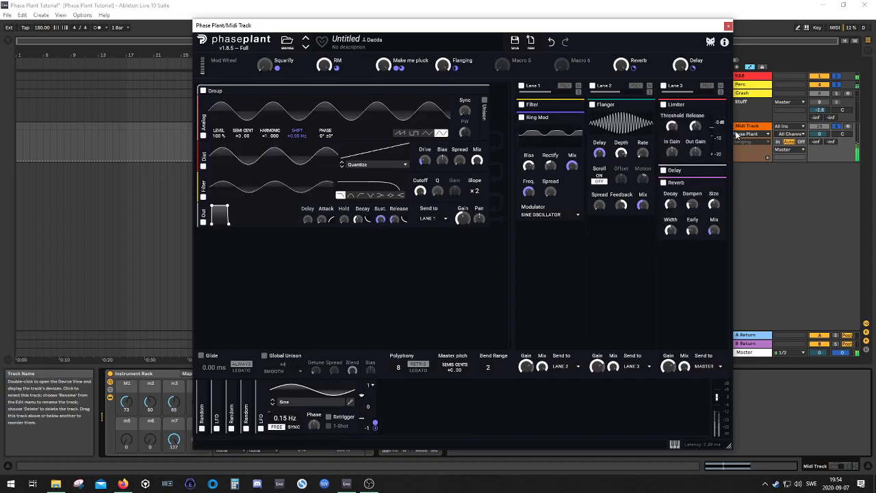
click(718, 108)
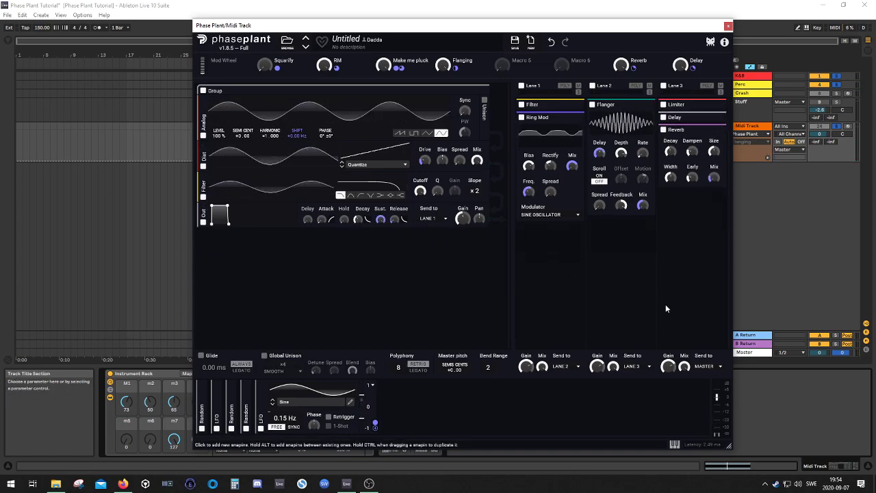
Add a Delay below the Flanger in Lane 2 and lower its Mix fully
click(614, 230)
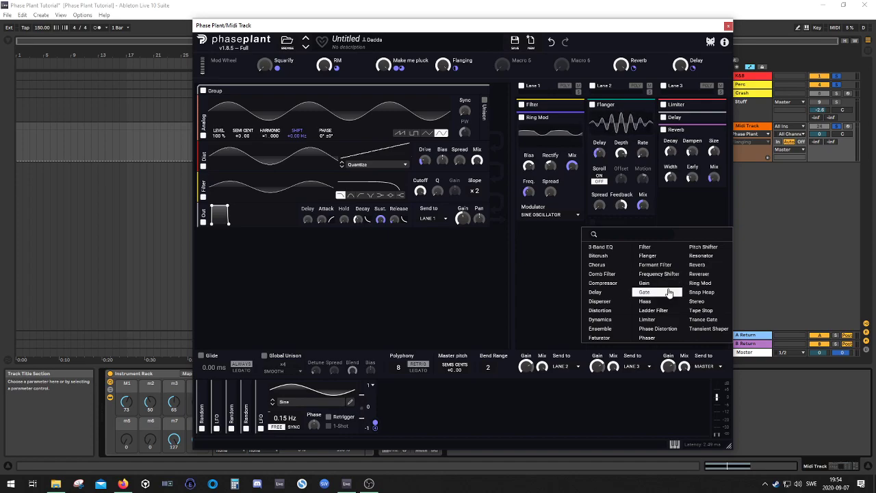
click(605, 293)
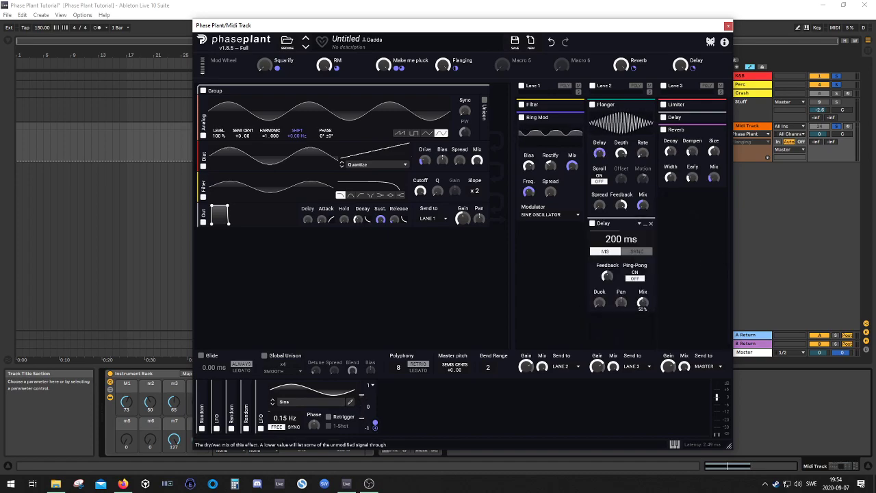
drag(644, 303, 643, 277)
Assign Macro 5 to the Lane 2 Delay's Mix at full amount and rename the macro K-hole
click(515, 68)
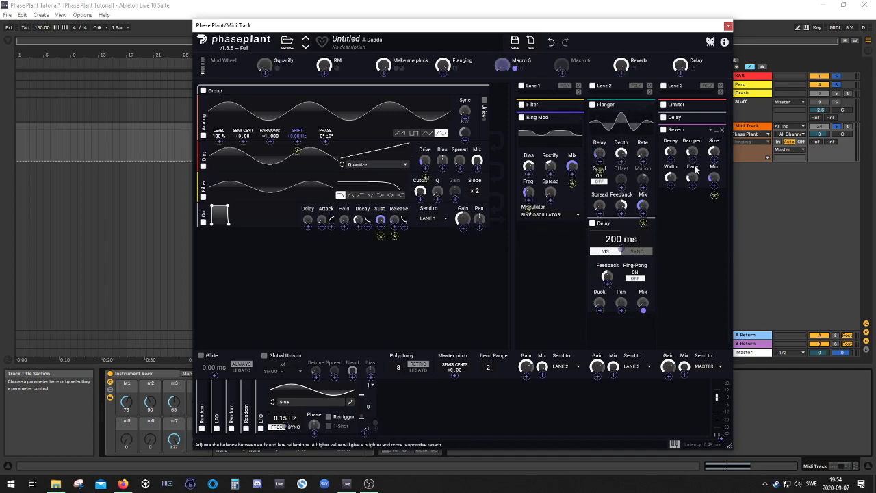
drag(696, 168, 693, 175)
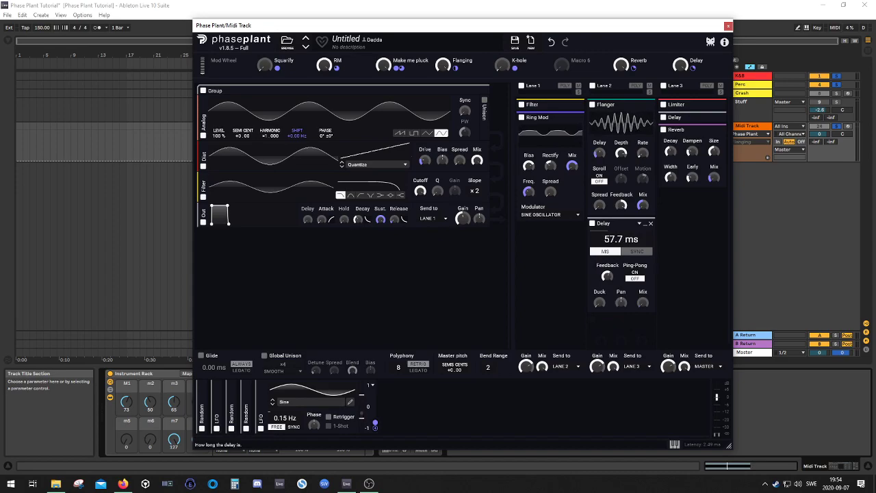
Set the Lane 2 Delay's time to 70 ms
drag(623, 238, 623, 232)
right_click(623, 238)
text(70)
key(Return)
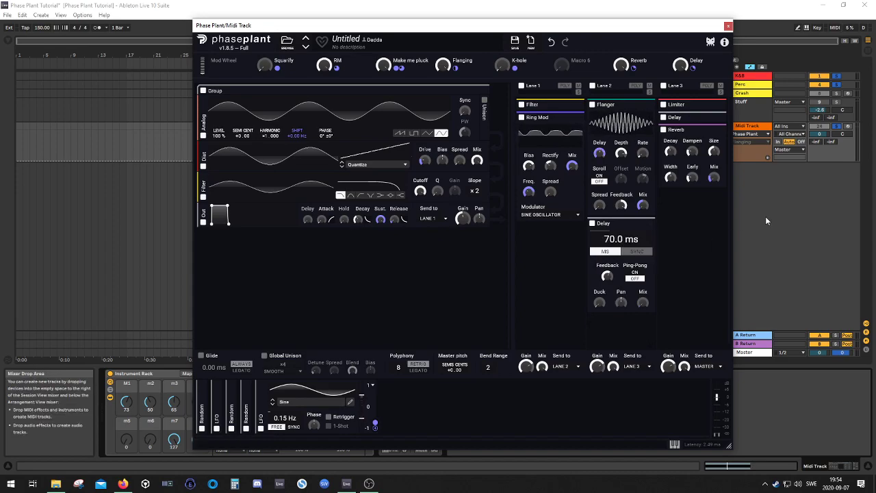
Add a sine LFO modulator and assign it to the Lane 2 Delay's time with an amount of about 34%
click(429, 399)
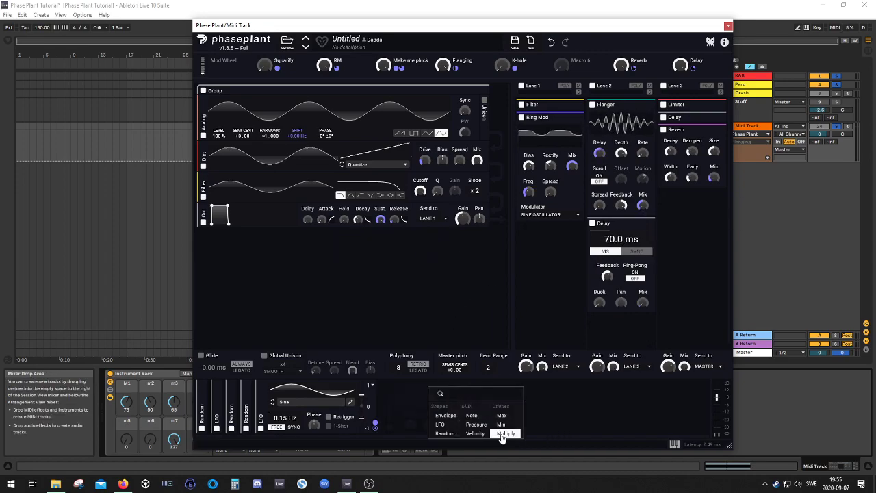
click(445, 425)
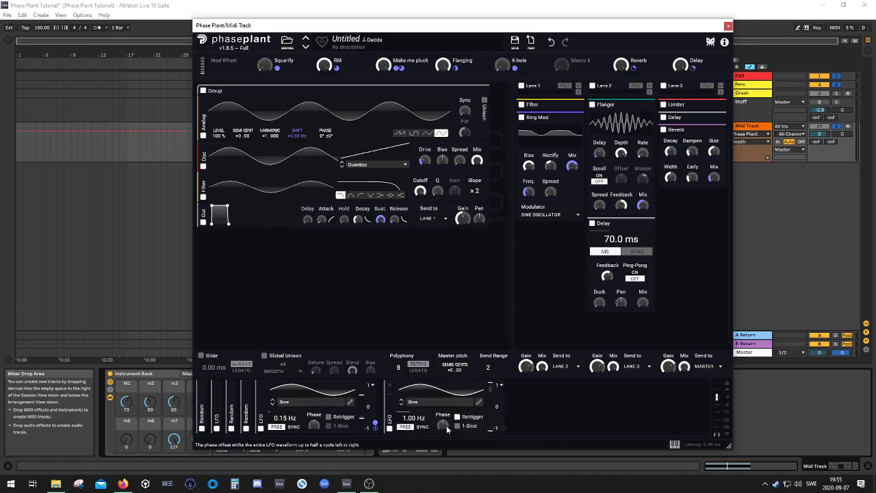
click(504, 428)
click(621, 248)
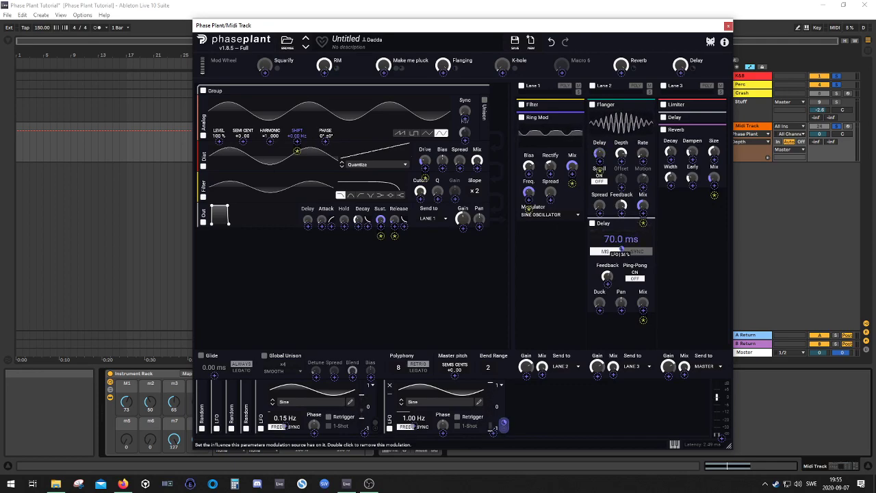
click(686, 251)
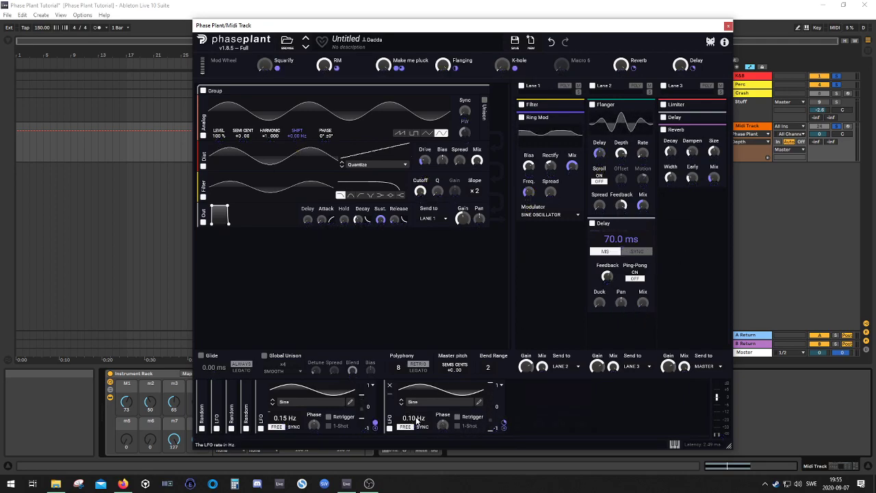
Sync the newest LFO's rate to 32/4 and raise the K-hole macro to full during playback
drag(414, 418, 409, 412)
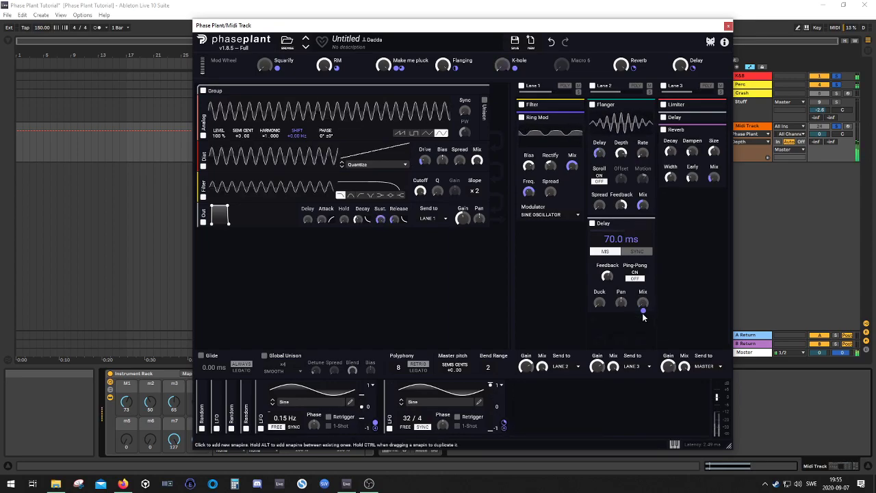
drag(502, 65, 503, 14)
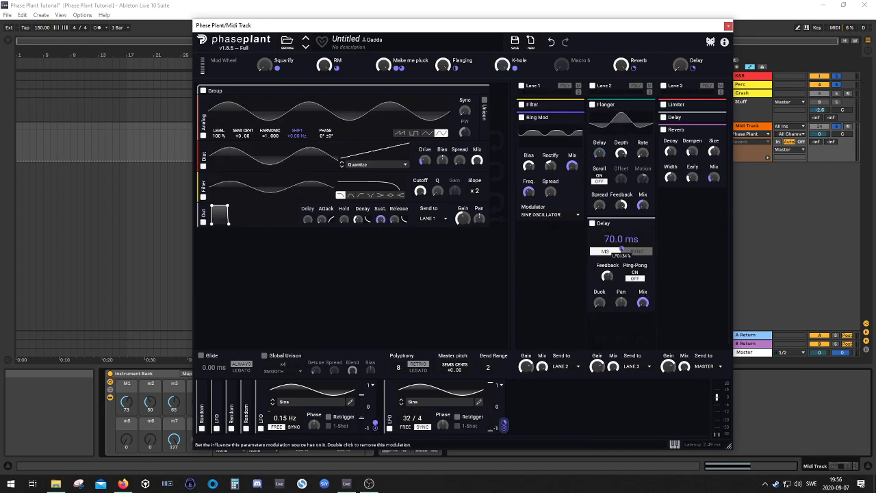
Fine-tune the newest LFO's modulation of the Lane 2 Delay's time and return the macros to zero
drag(622, 250, 621, 251)
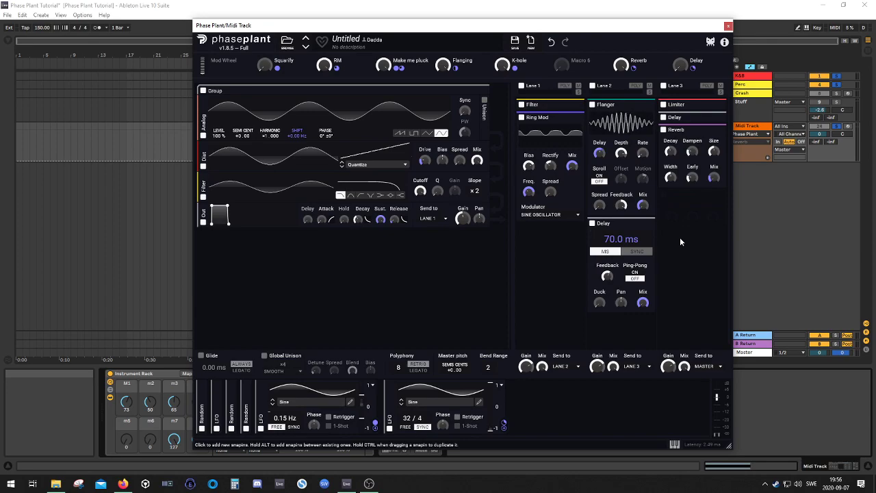
drag(504, 426, 621, 241)
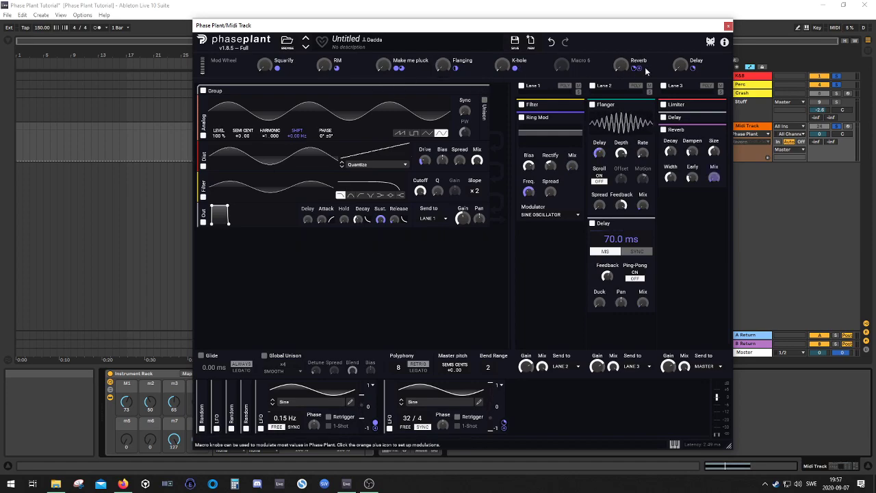
mouse_move(261, 71)
mouse_down()
mouse_move(262, 31)
mouse_move(261, 72)
mouse_up()
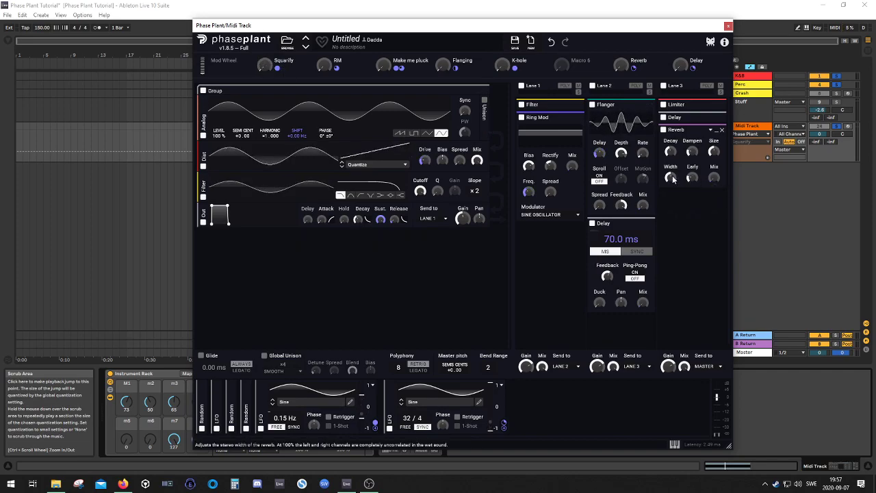
Collapse the Lane 2 Delay and Flanger, the Lane 1 Ring Mod and the Lane 3 Reverb to their title bars
click(646, 223)
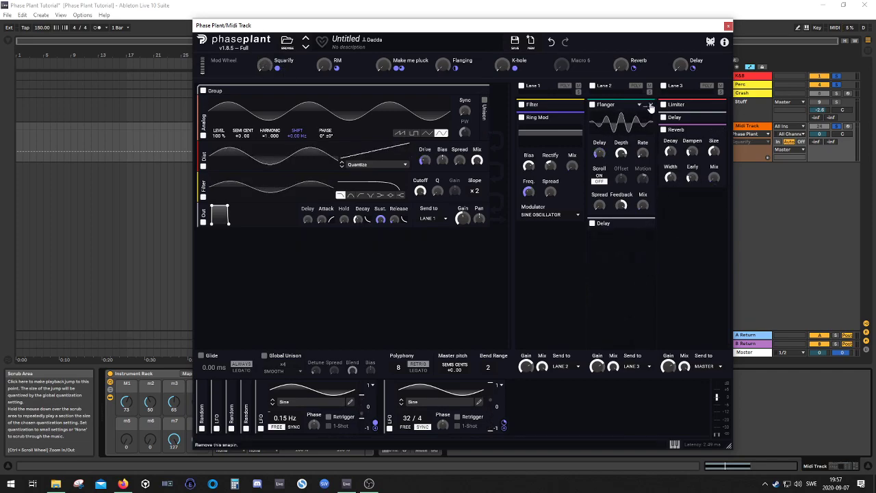
click(646, 105)
click(574, 118)
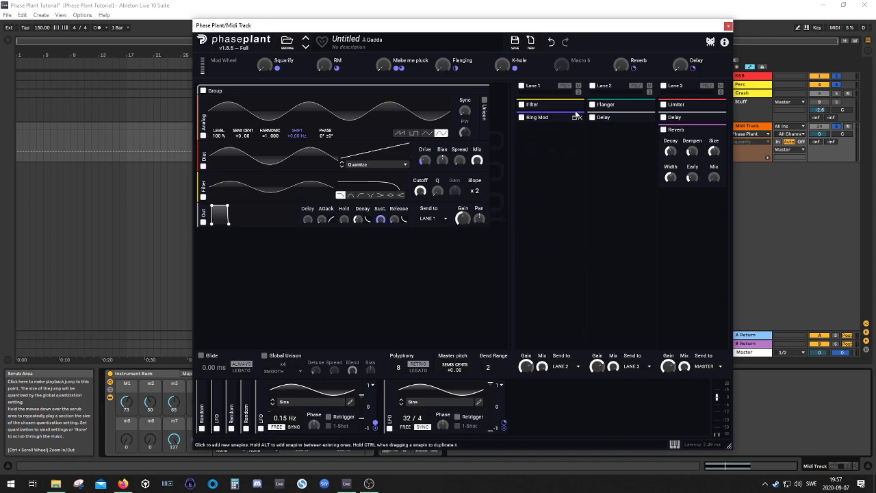
click(611, 138)
click(650, 317)
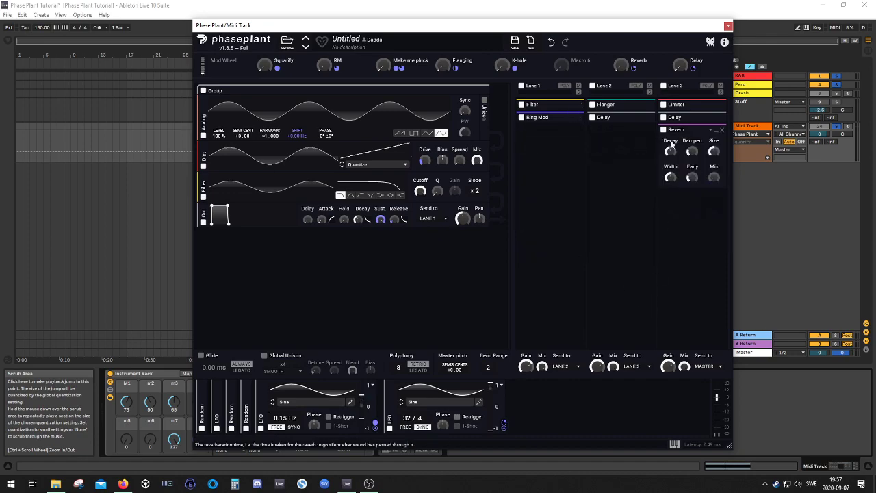
click(717, 135)
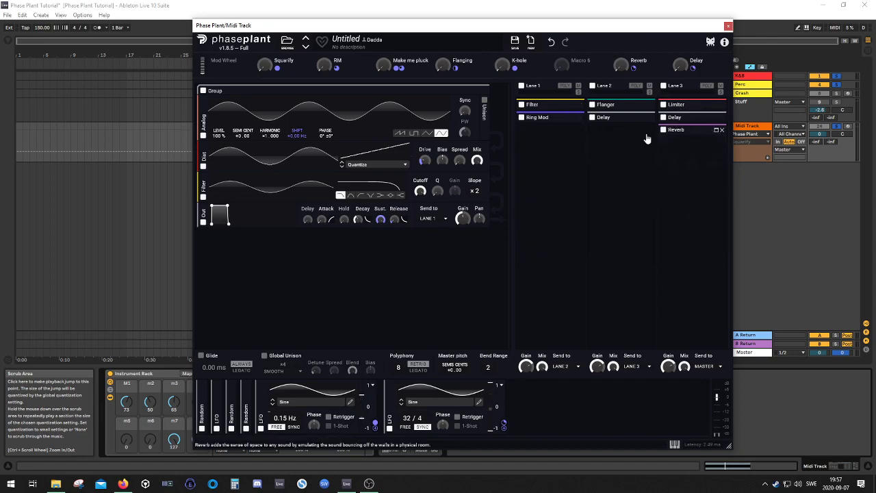
Try a Bitcrush from Lane 2 at the end of Lane 1 with its rate at 1.20 kHz, and remove it
click(597, 140)
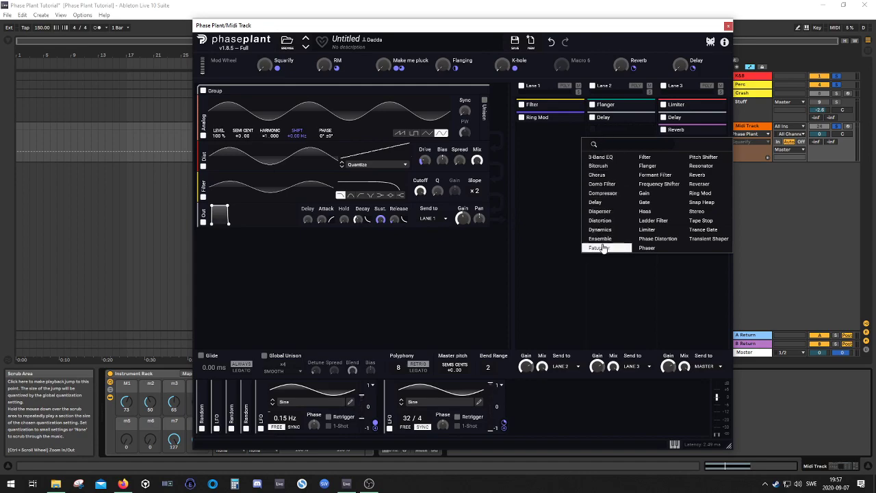
click(617, 166)
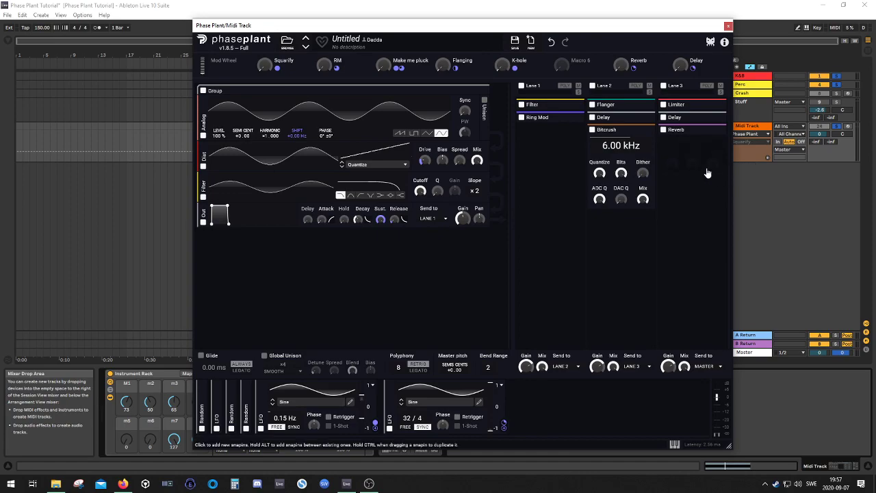
drag(640, 131, 551, 157)
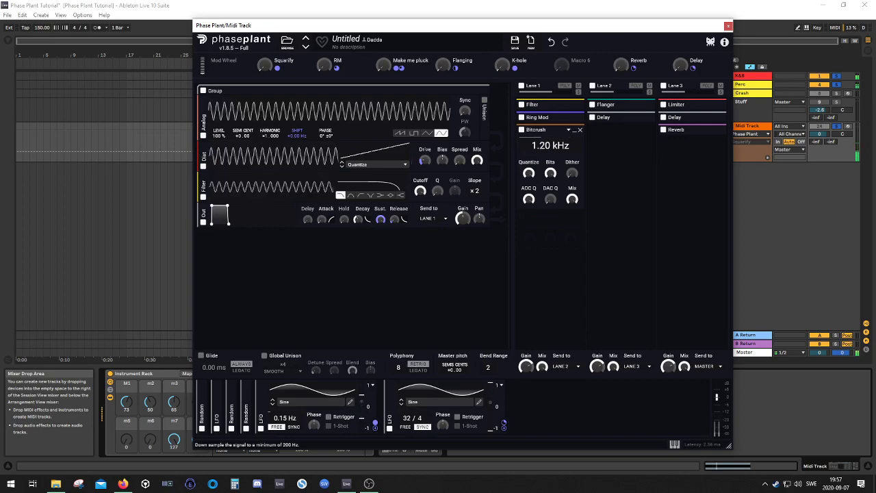
click(580, 130)
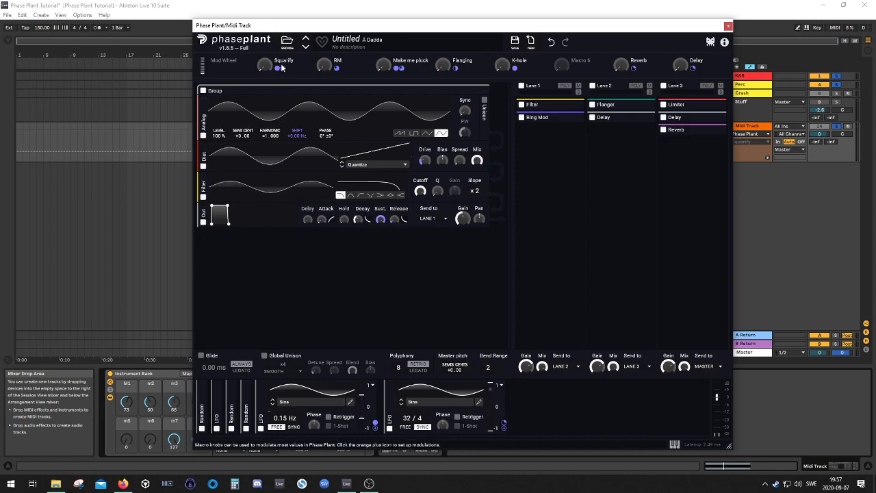
Audition the Quantize distortion by sweeping its mix between 0% and full with Squarify at 100%, and return the macro to zero
drag(266, 65, 270, 41)
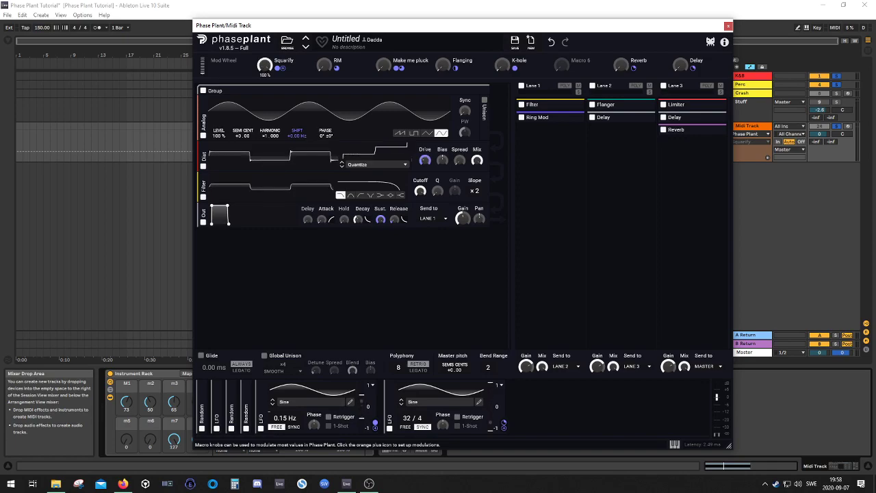
mouse_move(271, 41)
mouse_down()
mouse_move(270, 86)
mouse_move(270, 41)
mouse_up()
drag(477, 160, 477, 198)
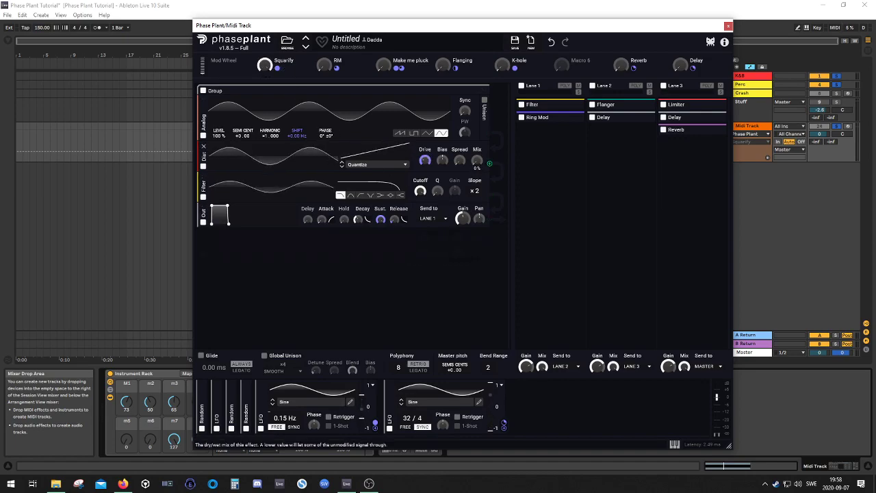
mouse_move(477, 160)
mouse_down()
mouse_move(478, 116)
mouse_move(477, 164)
mouse_up()
drag(478, 202, 477, 160)
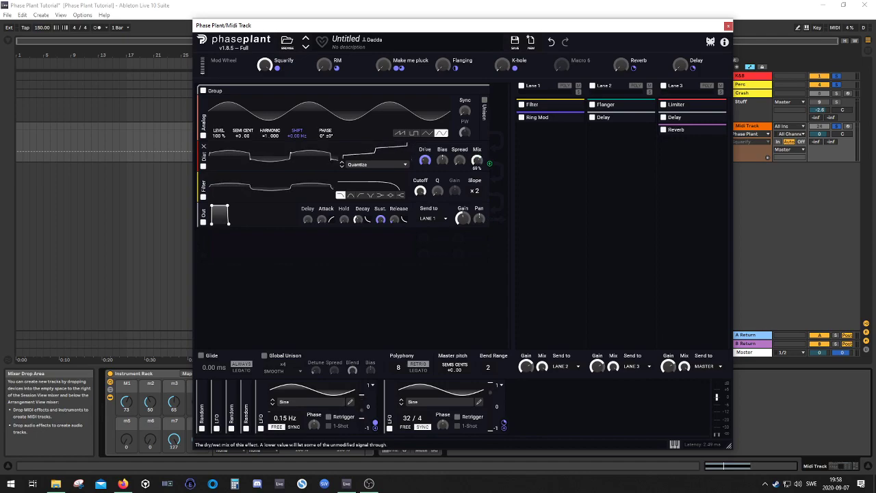
drag(477, 161, 478, 143)
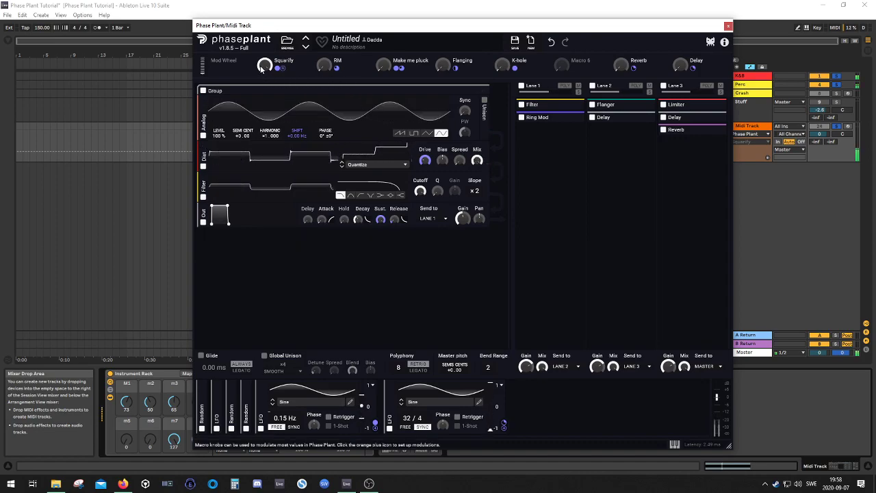
drag(265, 65, 265, 84)
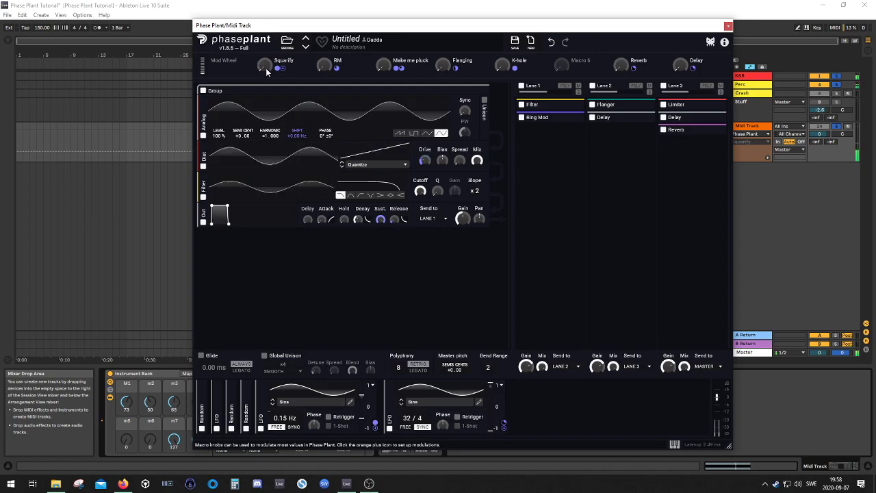
mouse_move(266, 68)
mouse_down()
mouse_move(266, 14)
mouse_move(266, 75)
mouse_up()
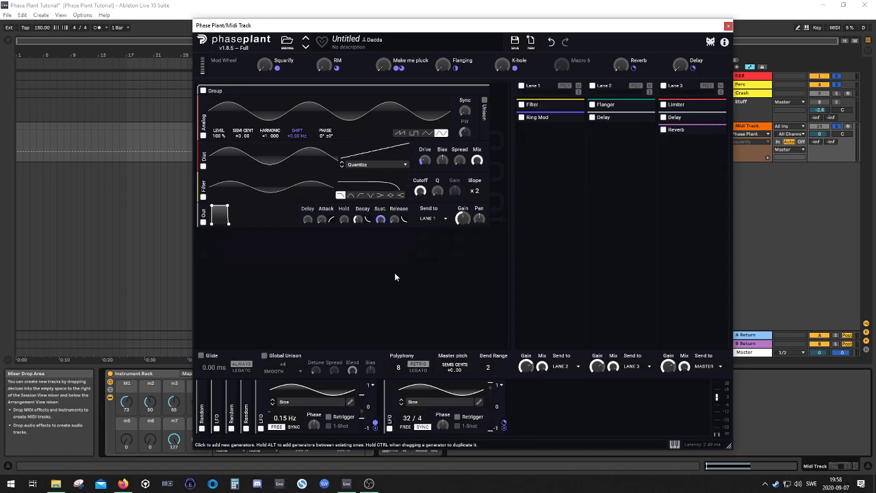
click(545, 141)
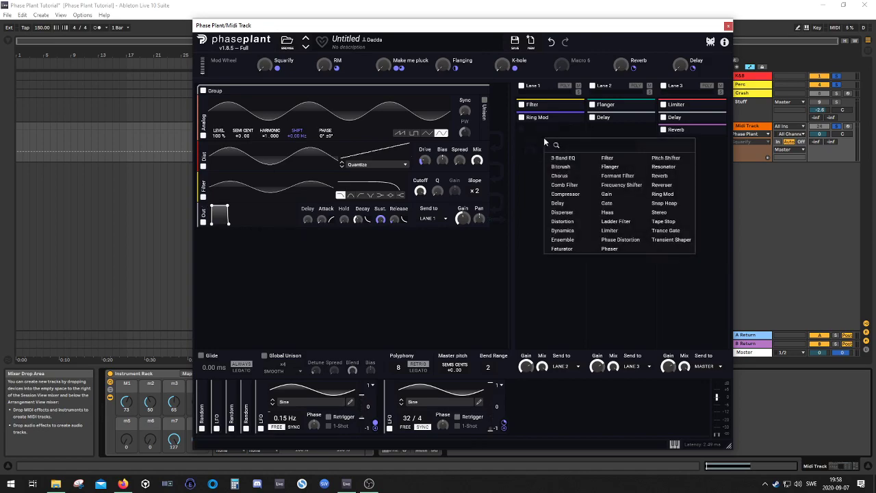
click(527, 169)
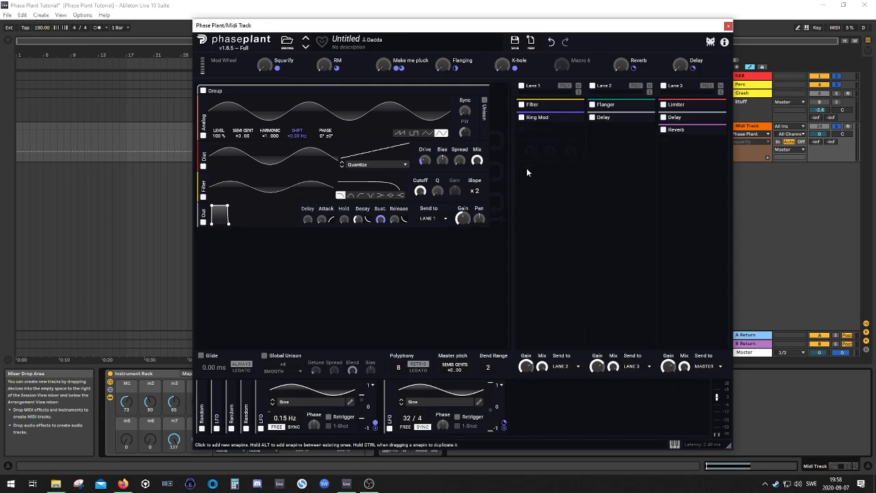
Rename the untitled preset with a title beginning "S&H"
click(356, 39)
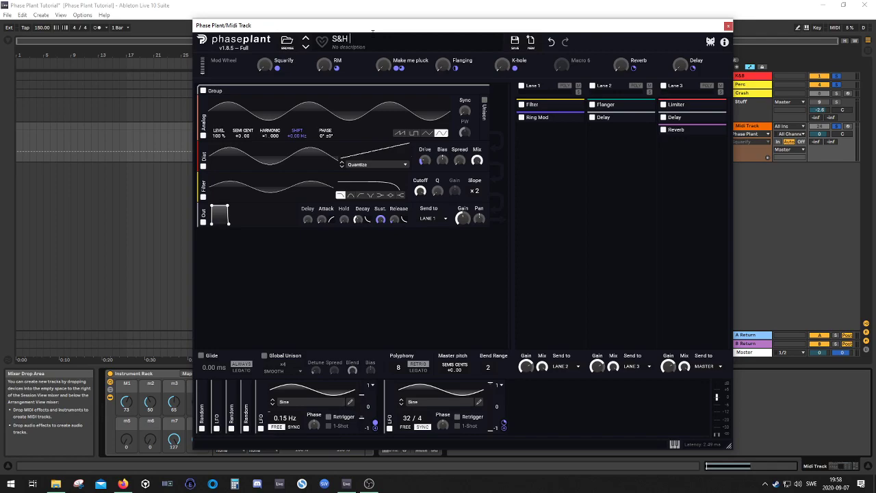